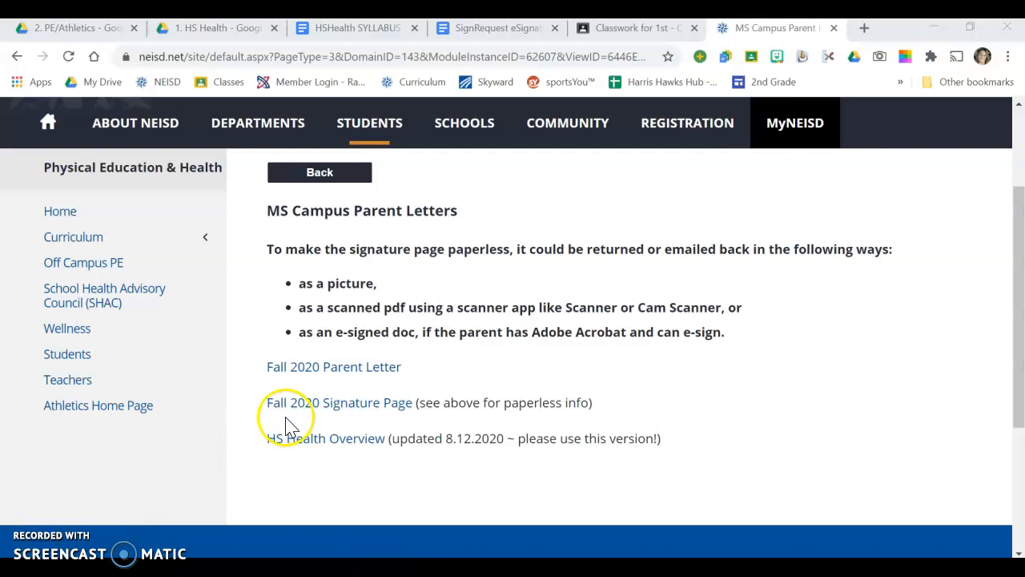
Open the Fall 2020 Signature Page PDF, convert it to an editable Word file and download the result.
click(374, 410)
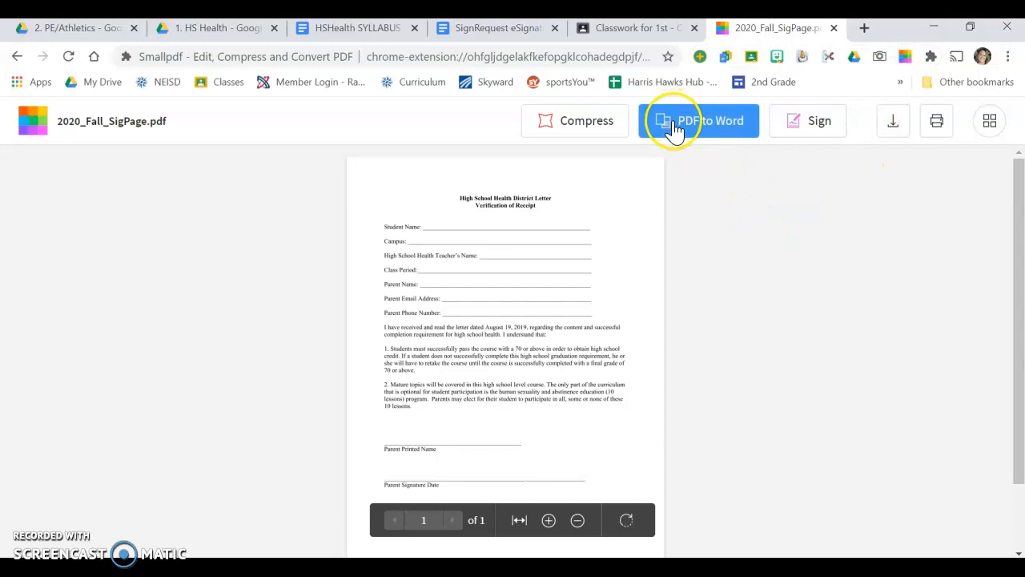
click(704, 132)
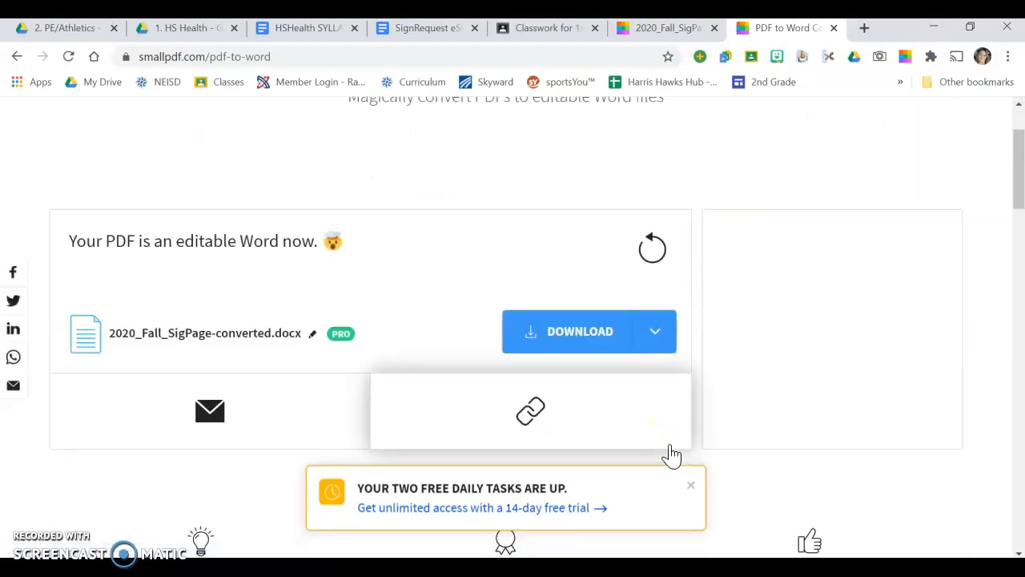
click(552, 335)
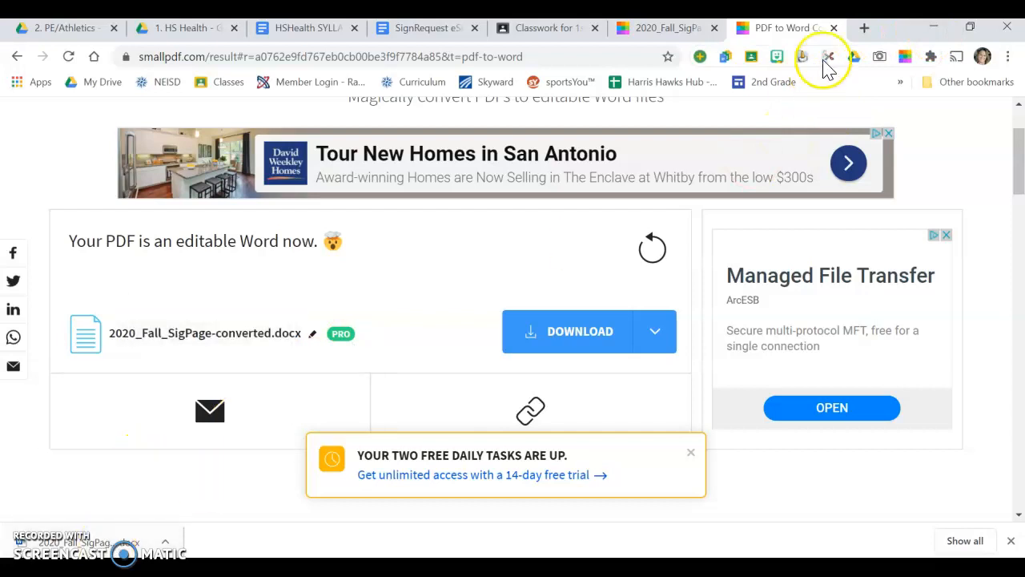
key(super+Right)
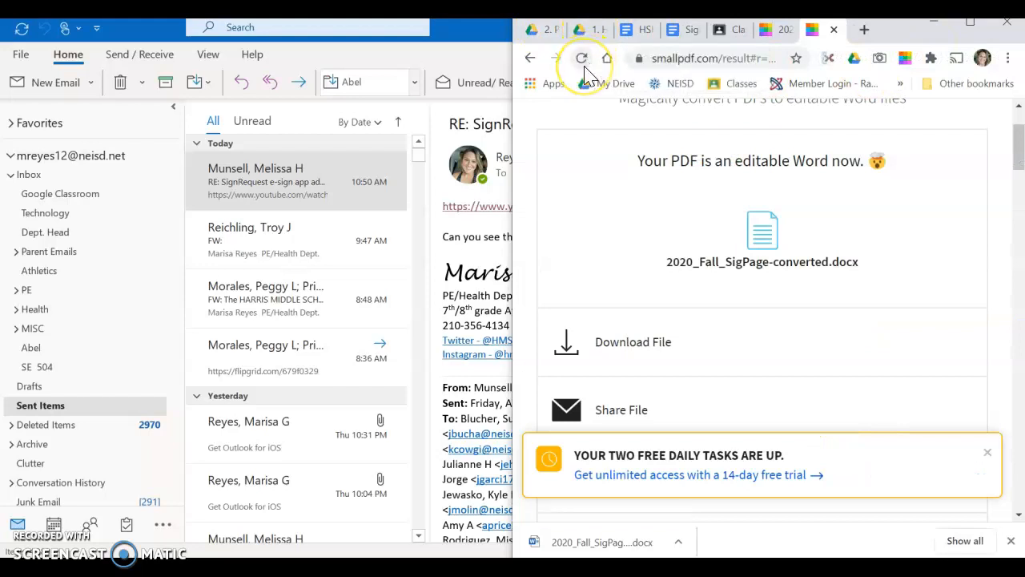
key(super+Left)
click(459, 30)
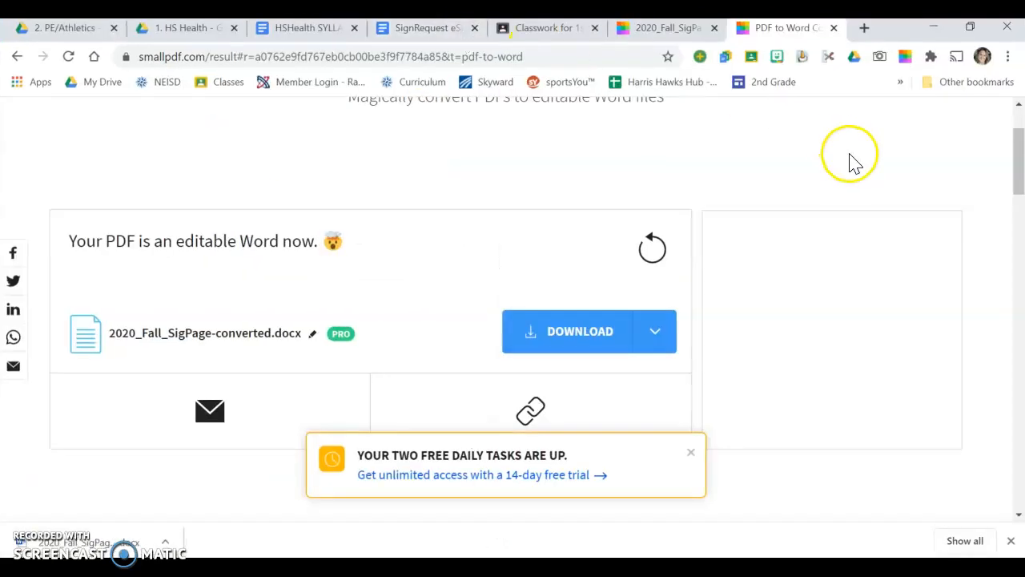
Put the PDF to Word converter page in its own window, side by side with Google Drive showing My Drive.
click(830, 60)
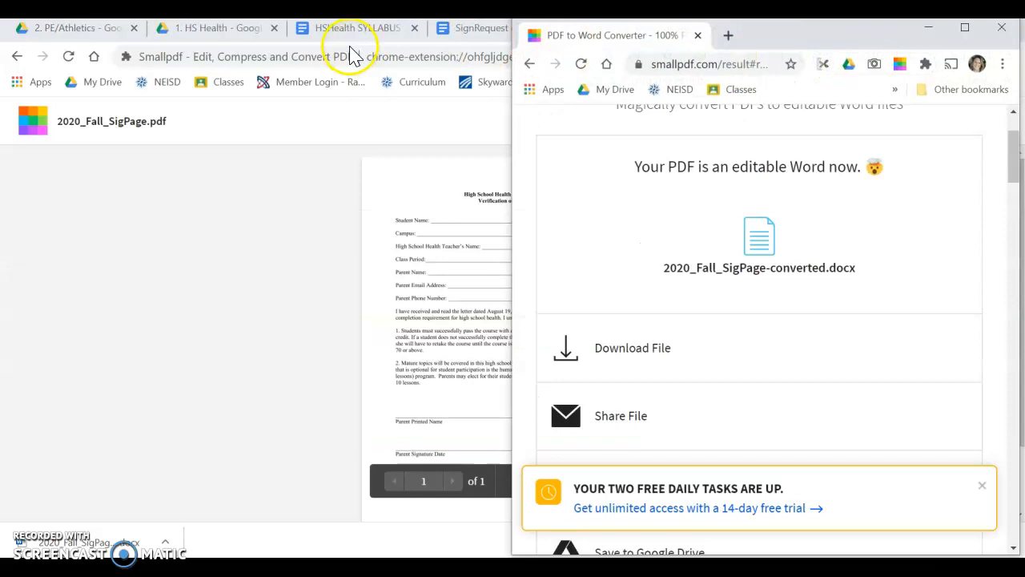
click(221, 36)
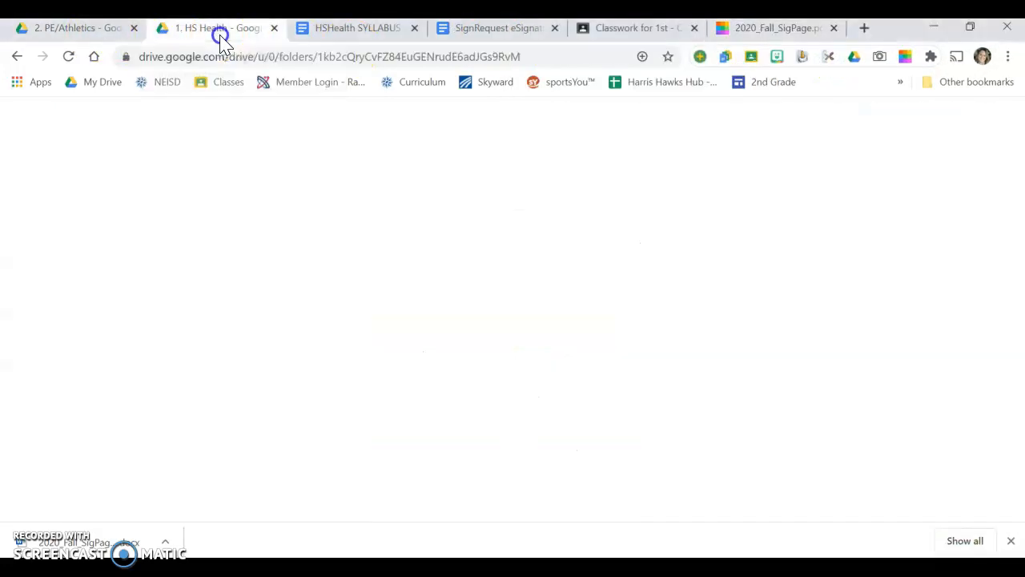
click(70, 133)
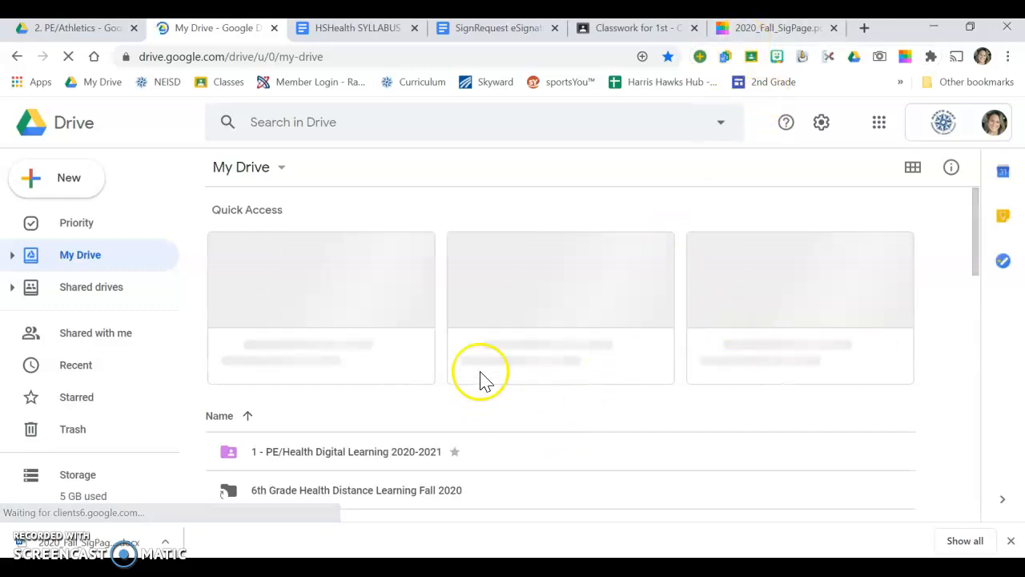
key(super+Left)
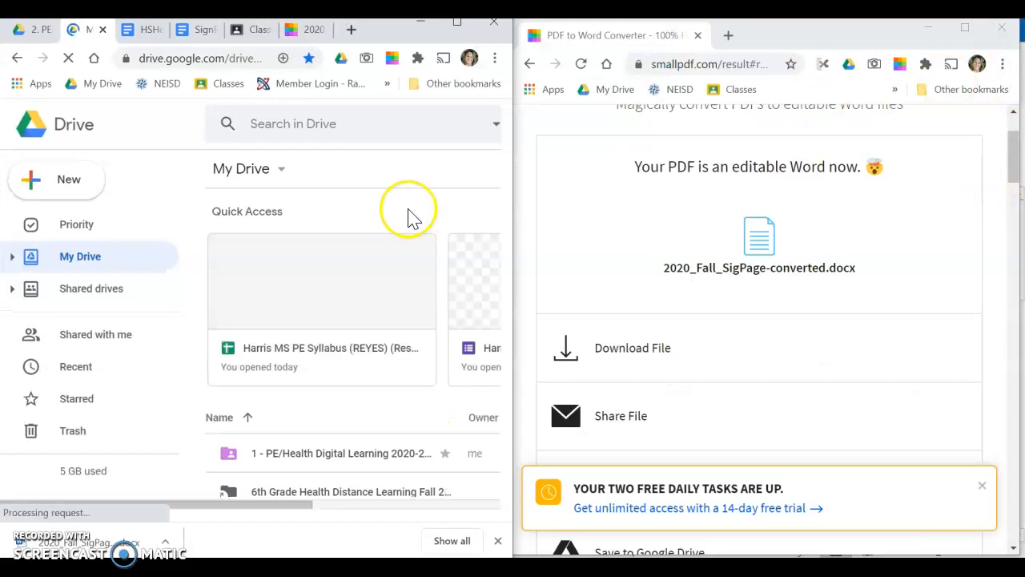
Download the converted signature page again and upload the Word file to My Drive, then enlarge the Drive window.
click(643, 353)
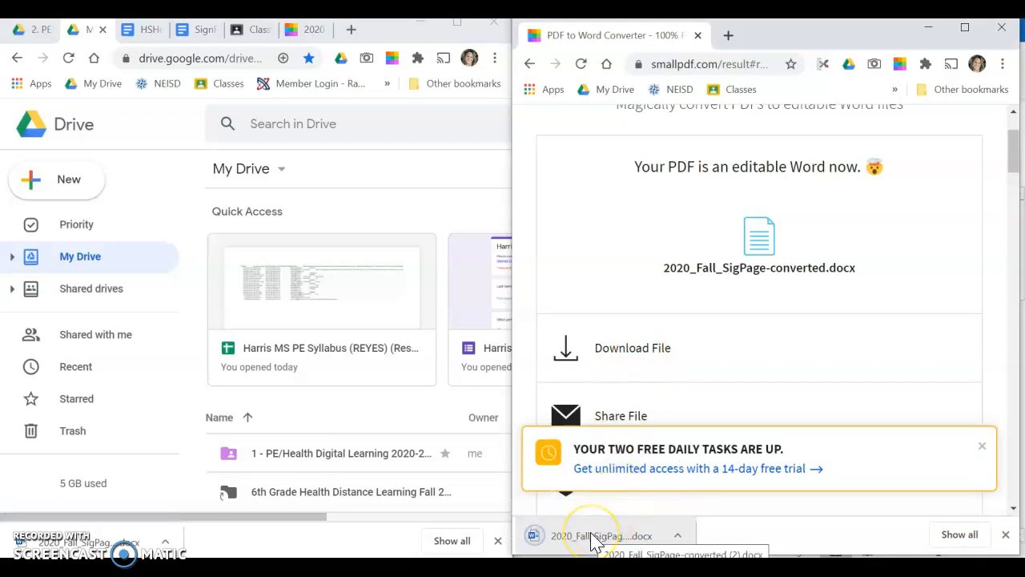
drag(593, 542, 383, 432)
scroll(377, 451, down, 5)
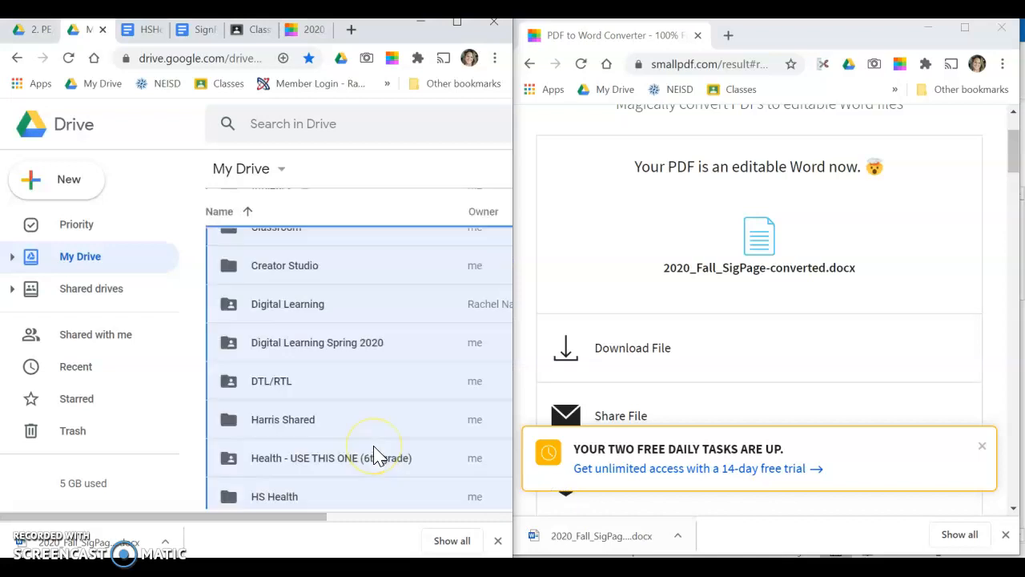
scroll(379, 455, down, 5)
scroll(377, 455, down, 2)
scroll(376, 456, up, 7)
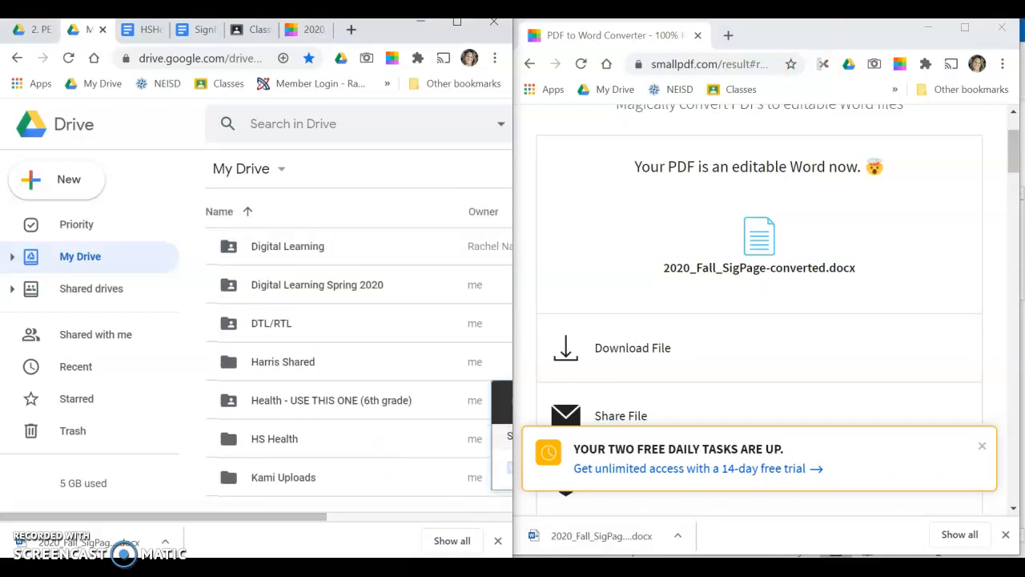
click(454, 24)
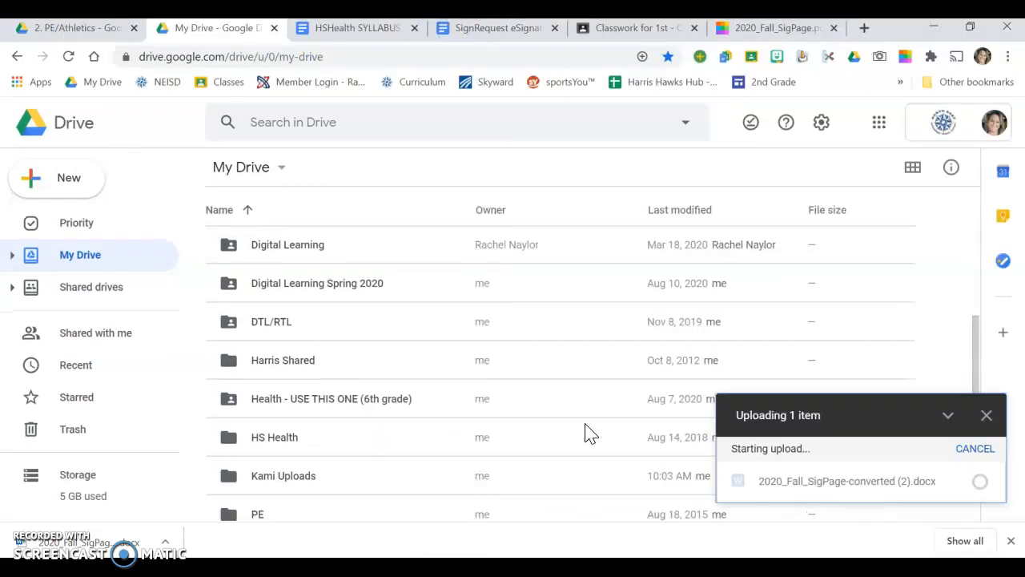
Open the uploaded signature page in Google Docs and look over its fields and signature lines.
click(858, 483)
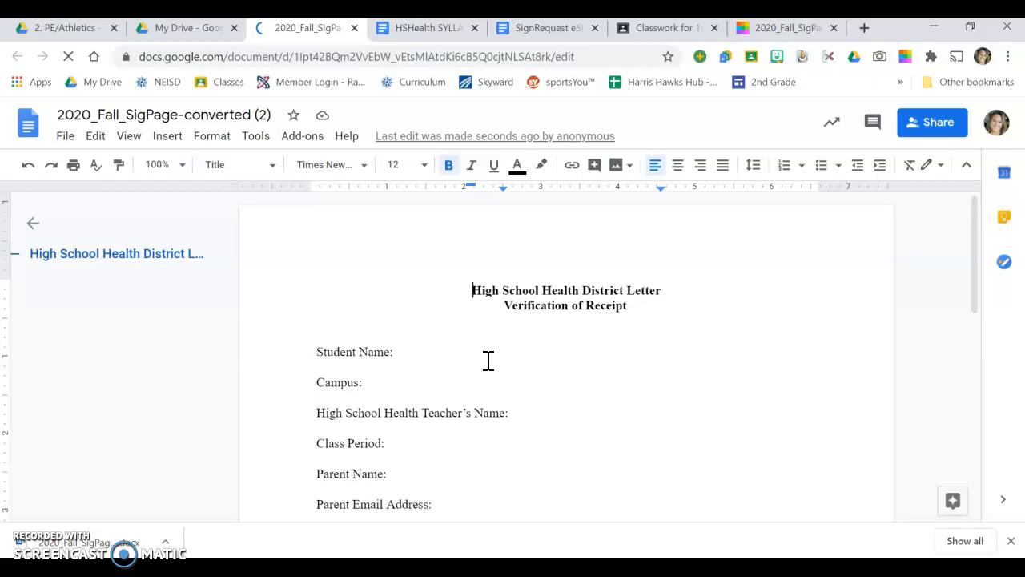
scroll(488, 360, down, 6)
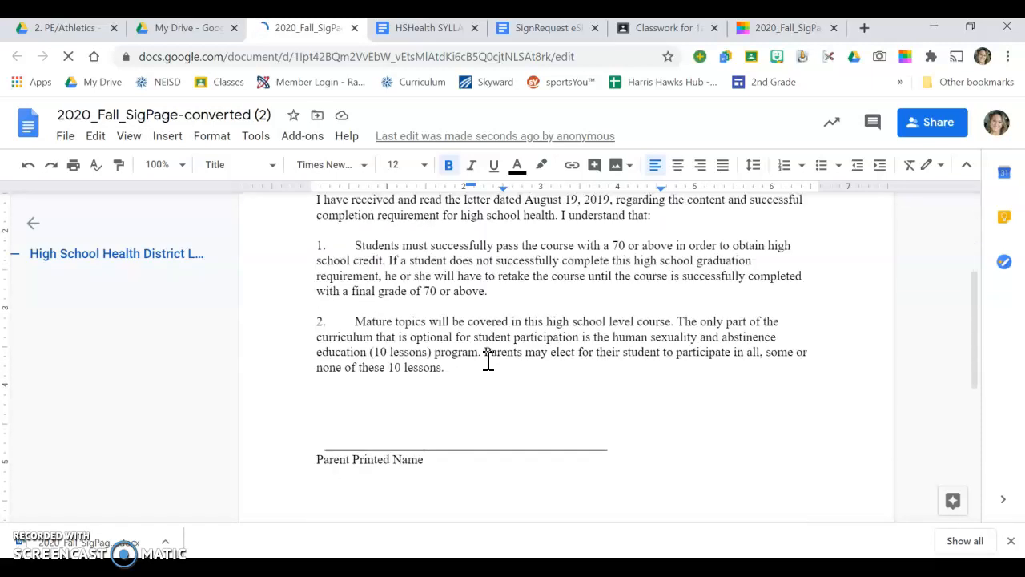
scroll(489, 360, down, 1)
scroll(487, 359, up, 1)
click(527, 354)
scroll(527, 354, up, 8)
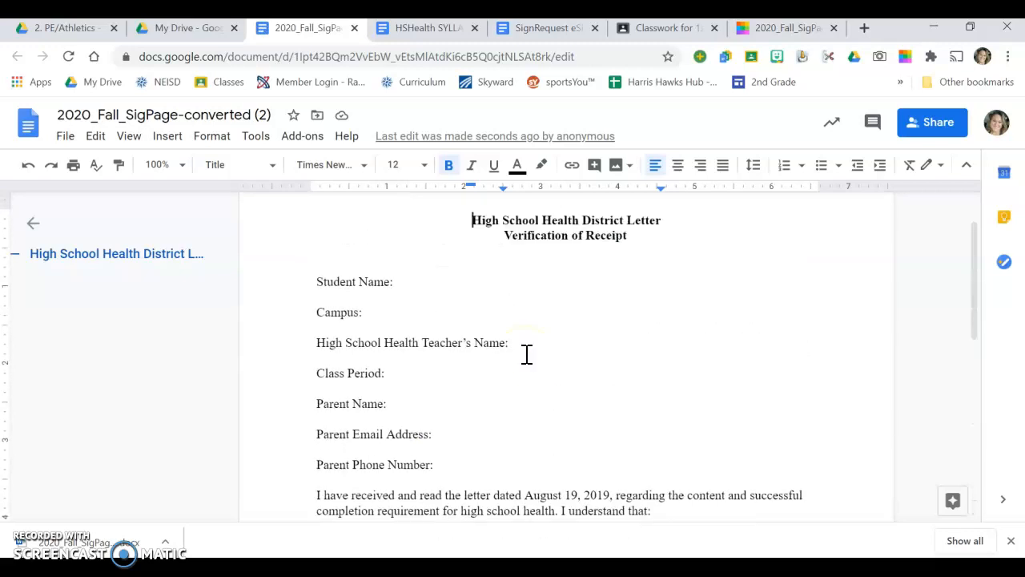
click(457, 345)
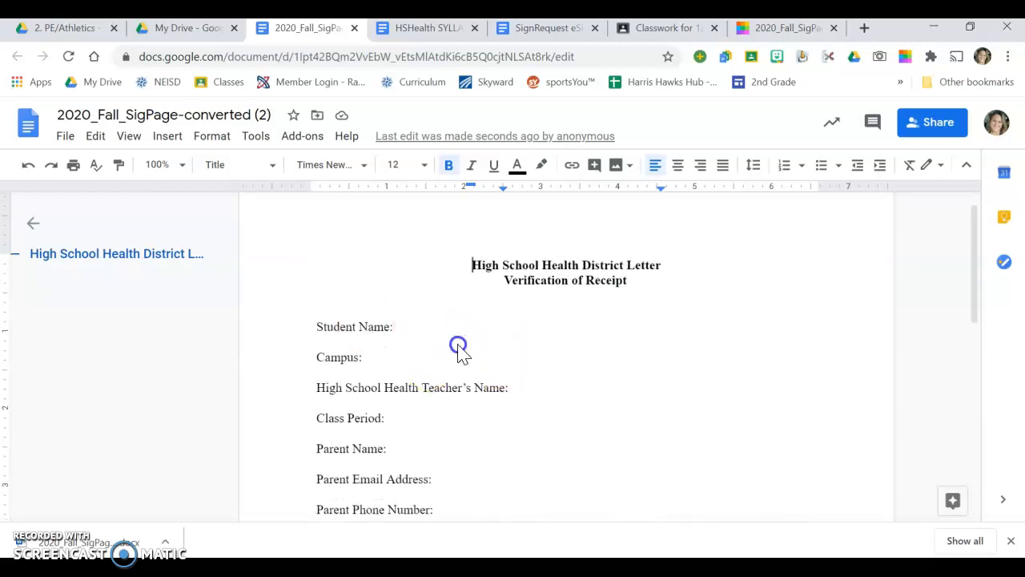
click(438, 326)
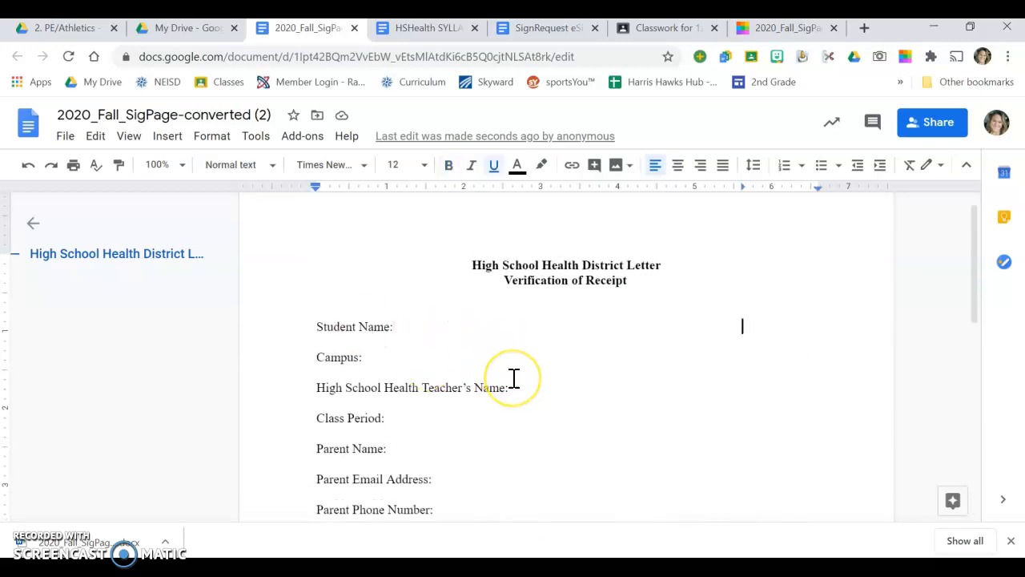
Move the word "Date" away from "Parent Signature" so it sits under the short date line.
scroll(514, 378, down, 7)
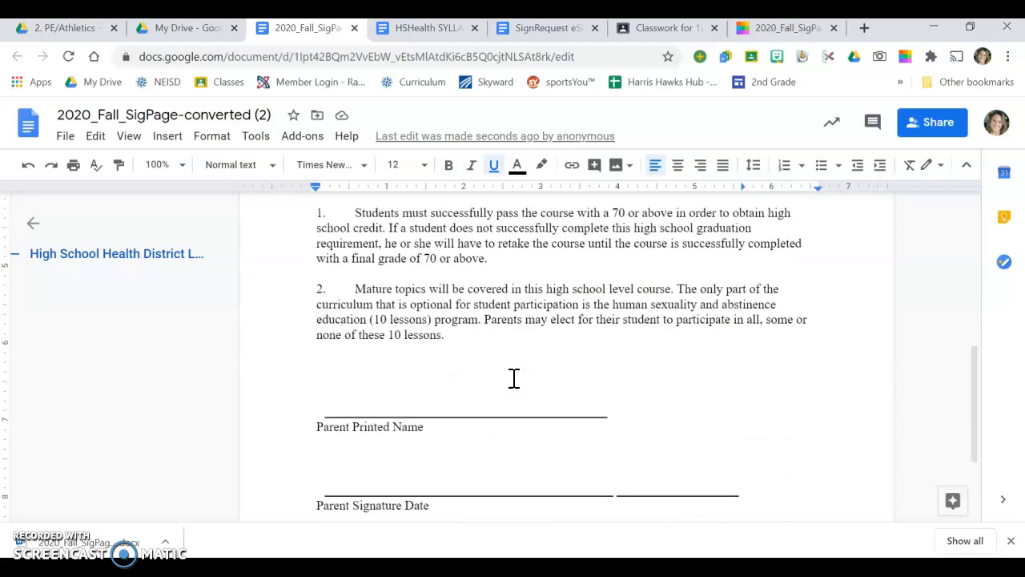
scroll(514, 379, down, 1)
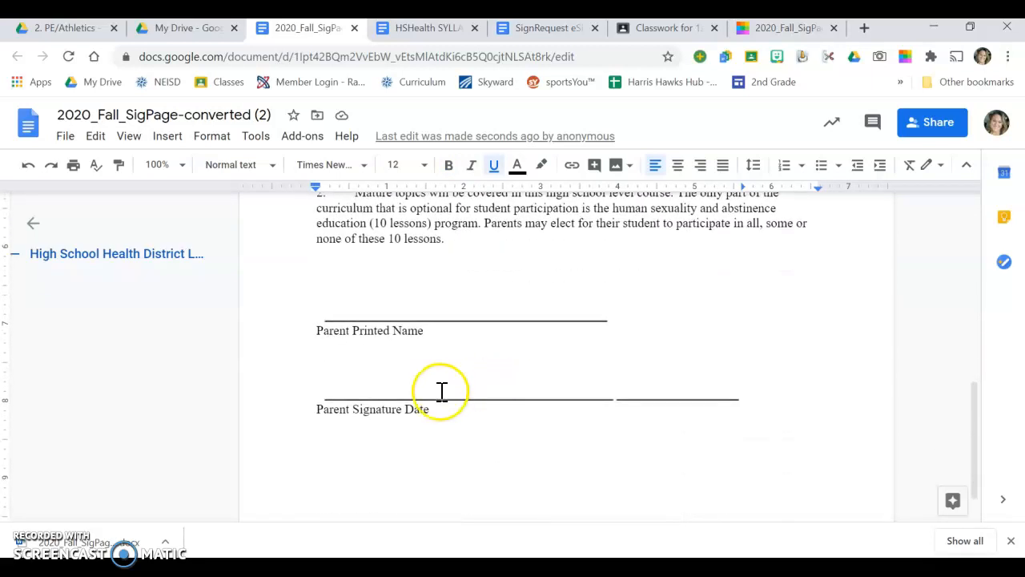
drag(406, 409, 628, 410)
click(403, 412)
key(Tab)
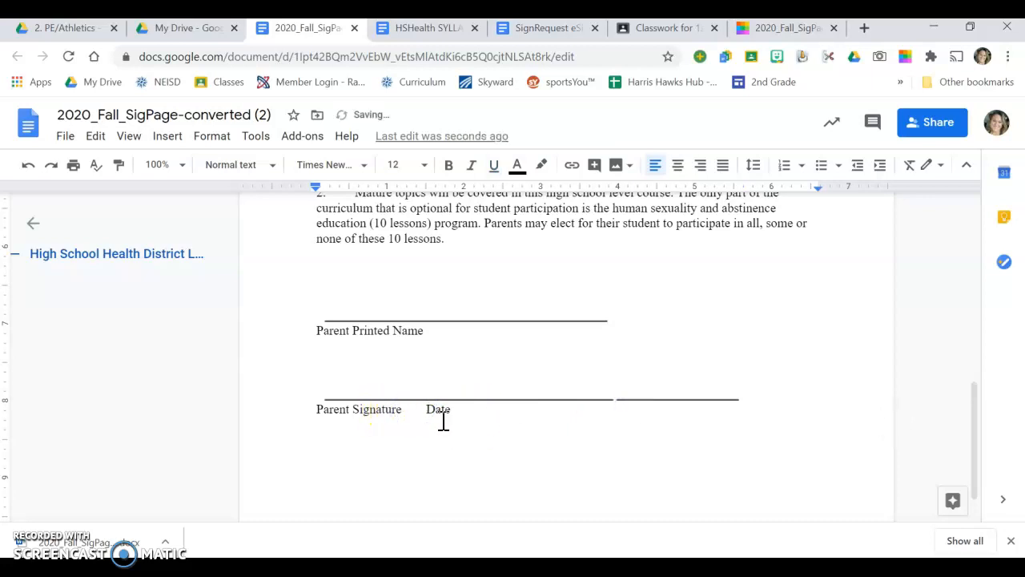
click(599, 423)
click(576, 365)
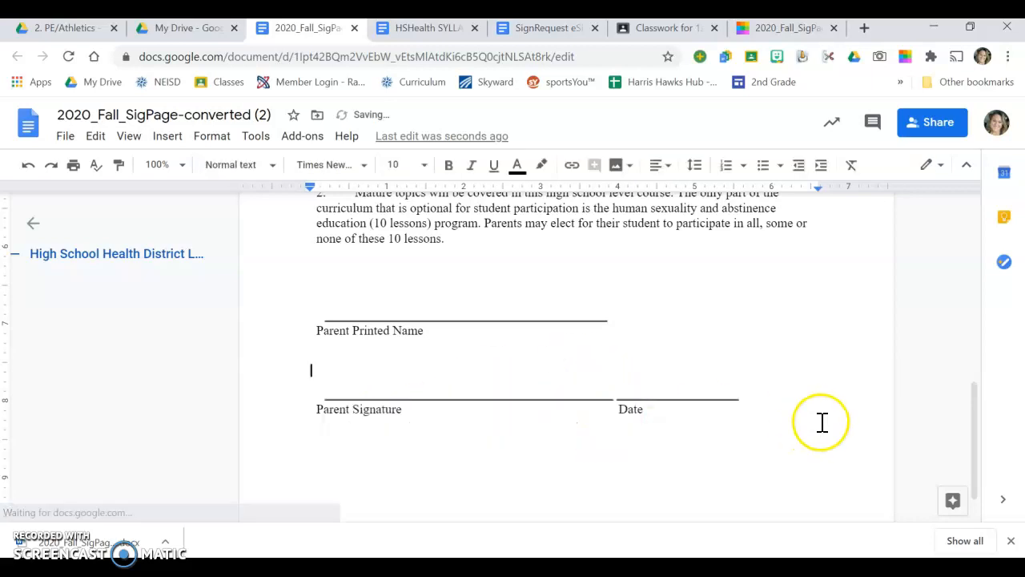
Look up the SignRequest eSignatures for Docs and Google Drive add-on in the G Suite Marketplace, then close the marketplace.
scroll(443, 380, up, 10)
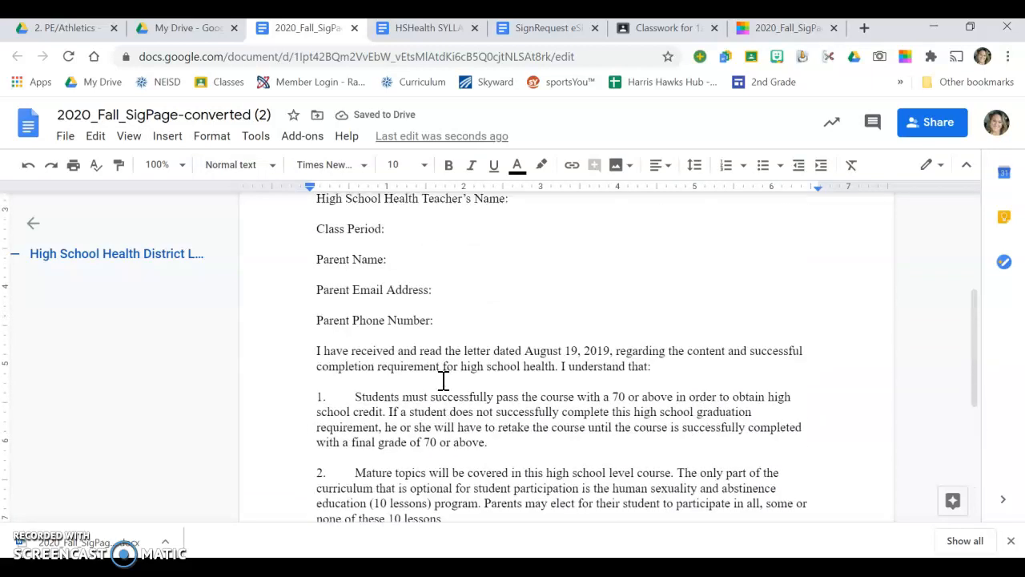
scroll(443, 380, down, 3)
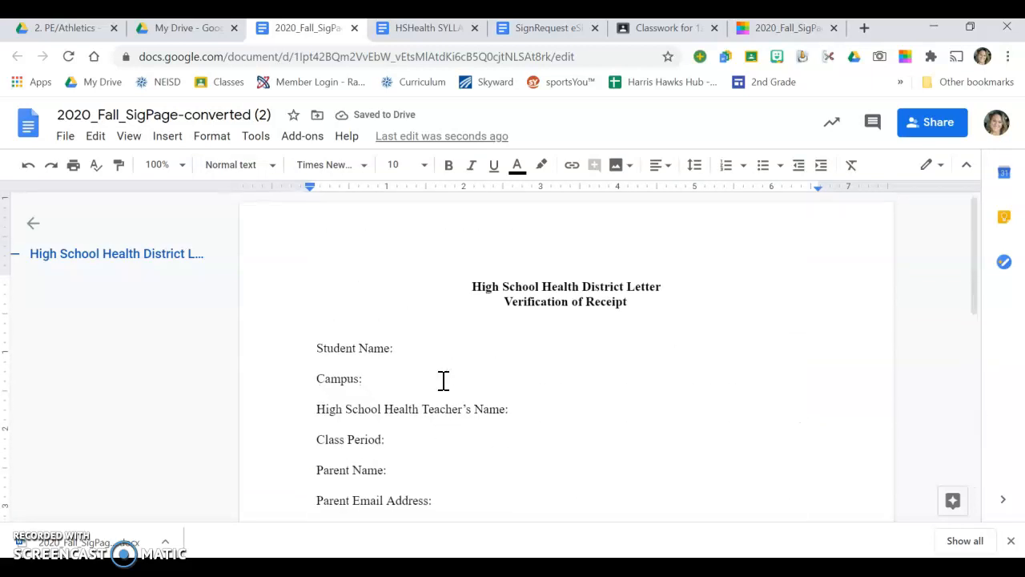
scroll(443, 380, down, 2)
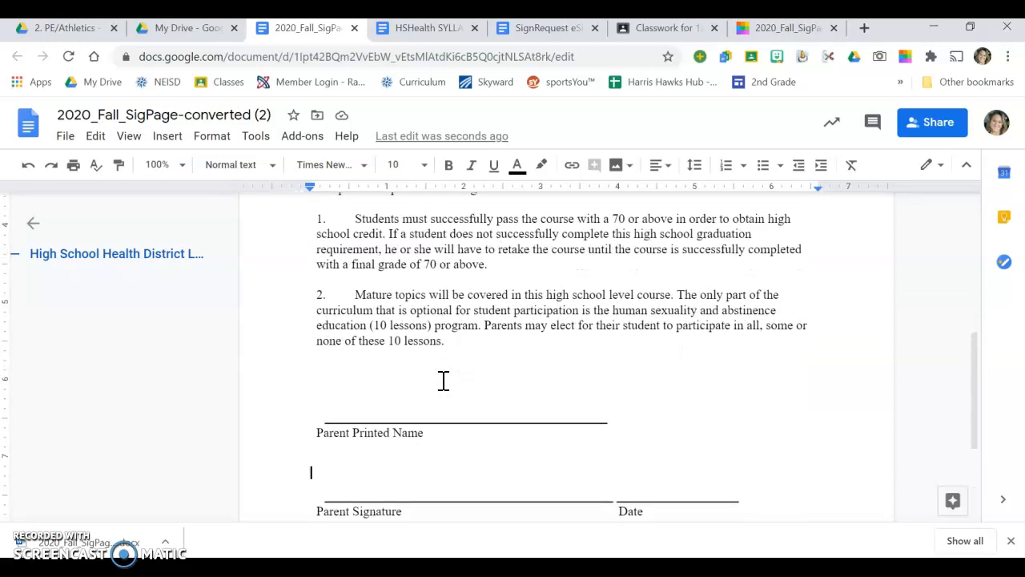
click(293, 137)
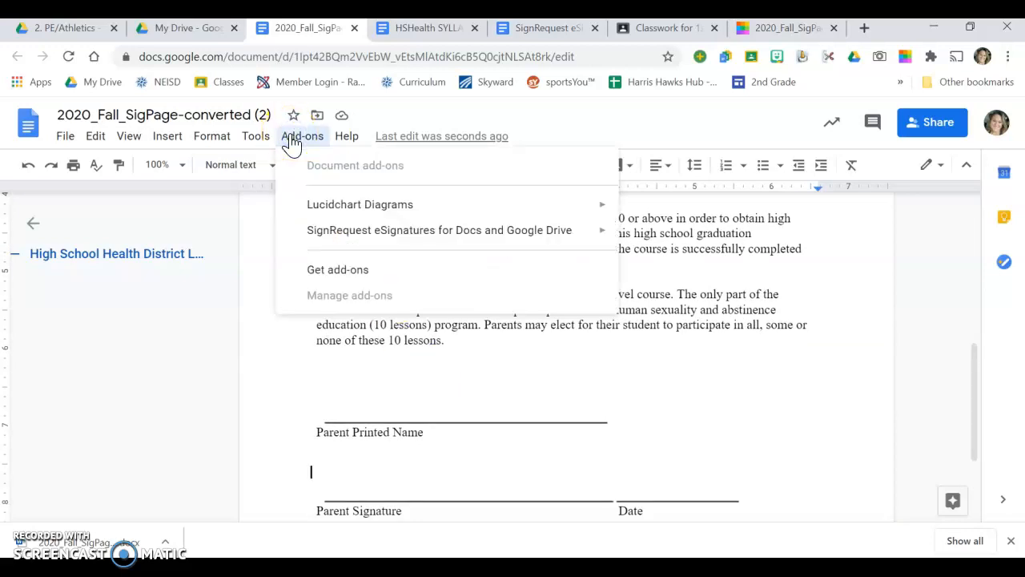
mouse_move(448, 236)
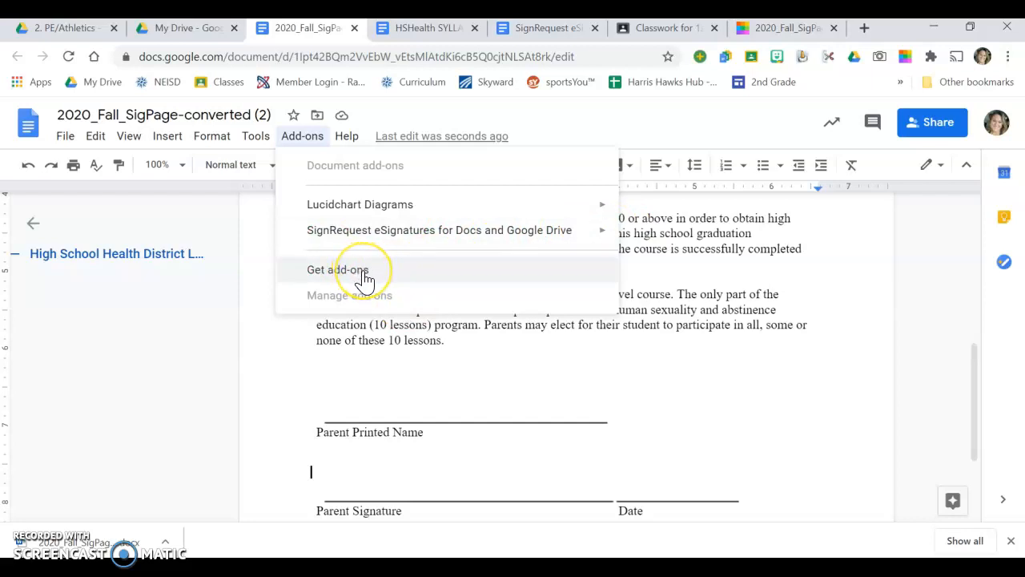
click(364, 274)
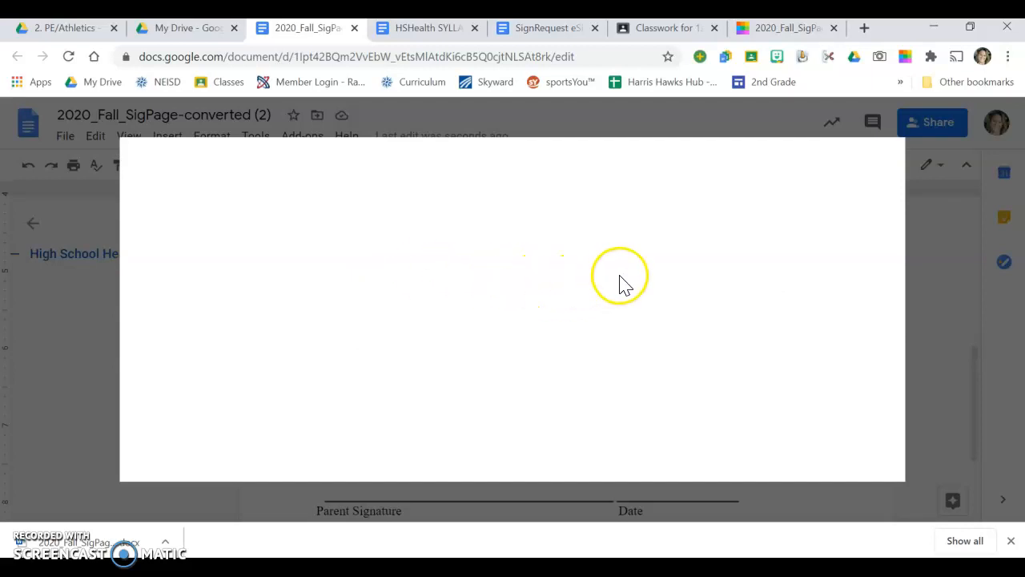
click(541, 177)
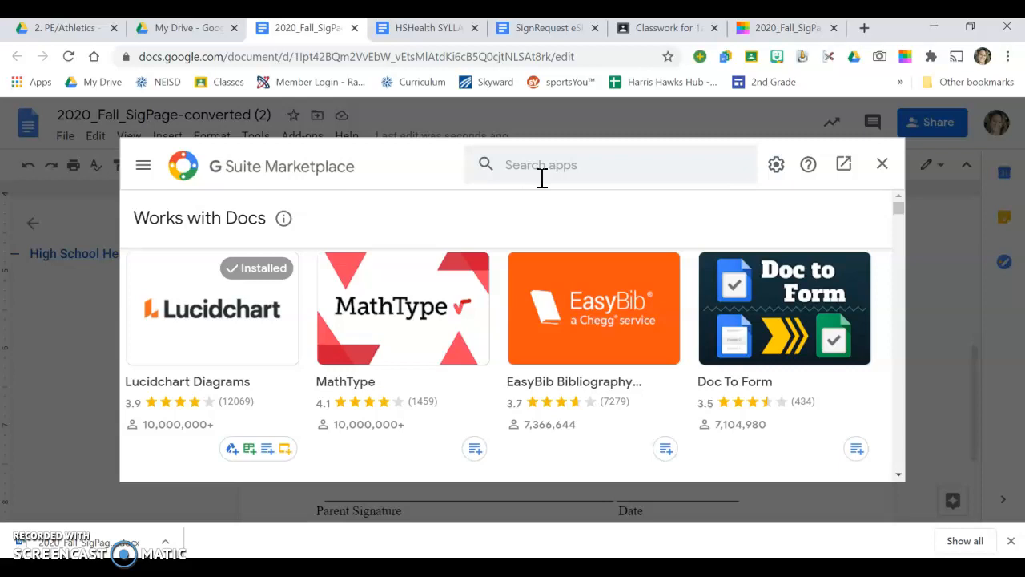
click(558, 160)
text(signre)
click(568, 200)
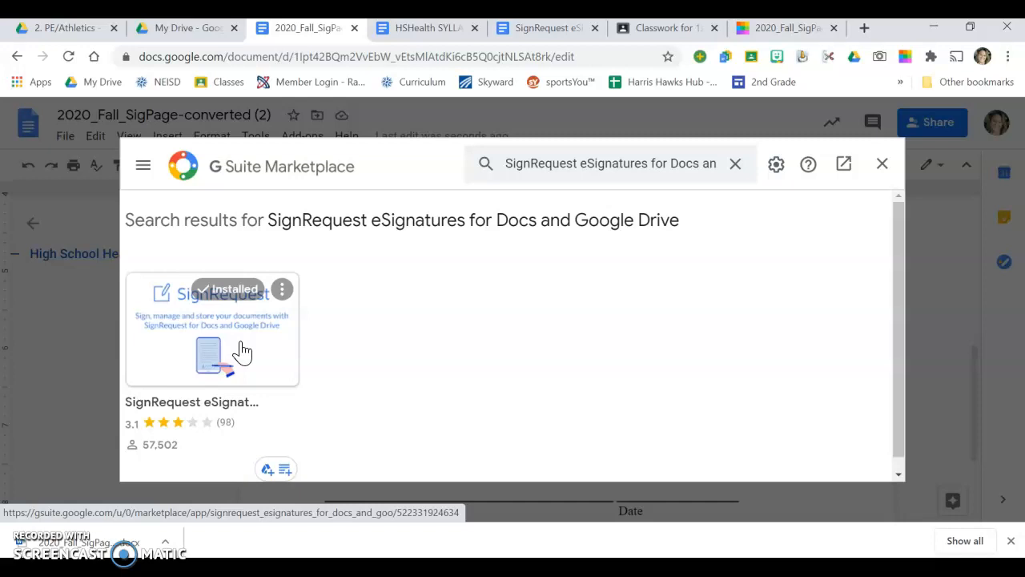
click(882, 165)
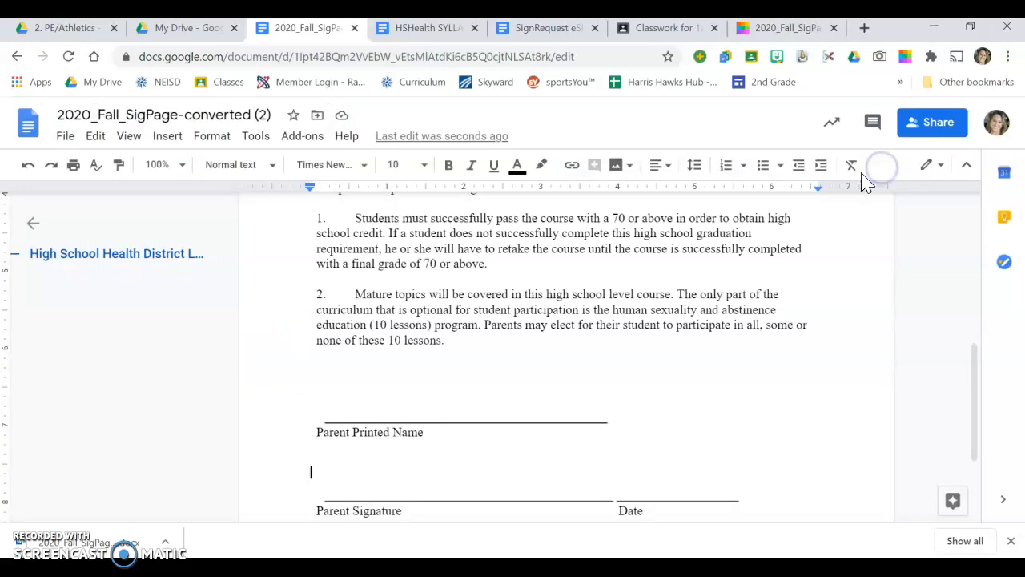
Create a SignRequest from the signature page document with the SignRequest eSignatures add-on.
click(304, 144)
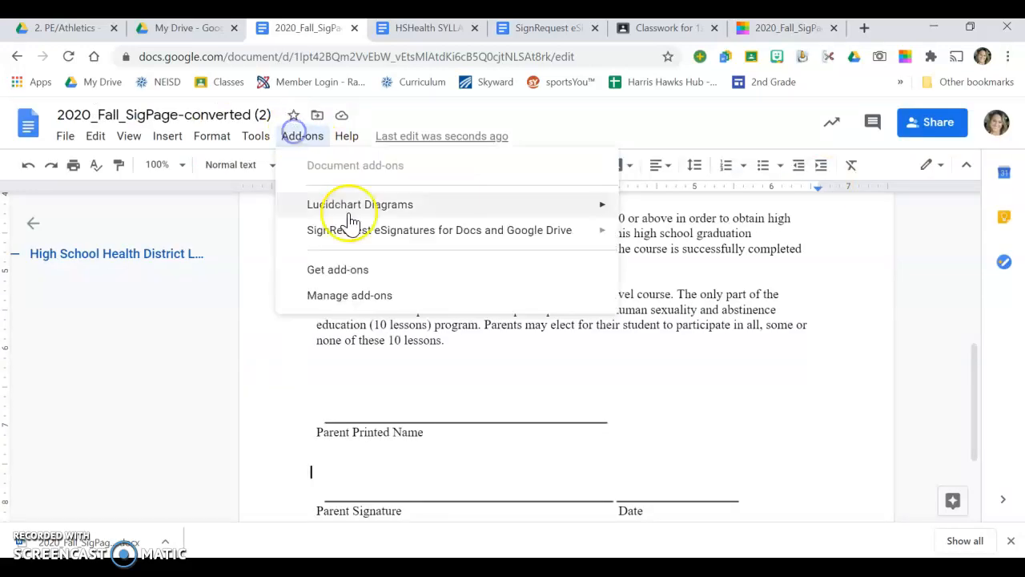
mouse_move(365, 236)
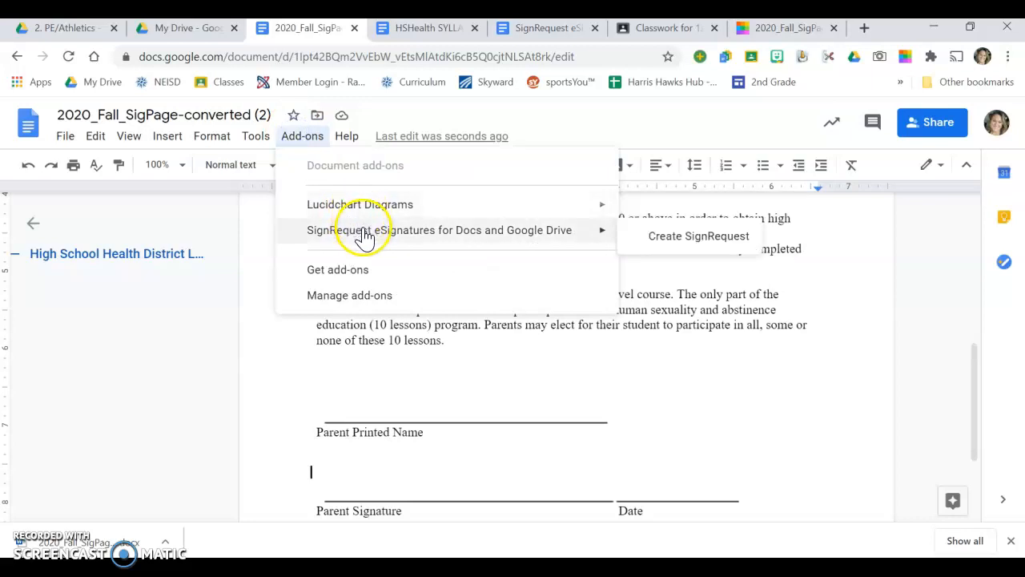
mouse_move(541, 218)
mouse_move(563, 239)
click(733, 243)
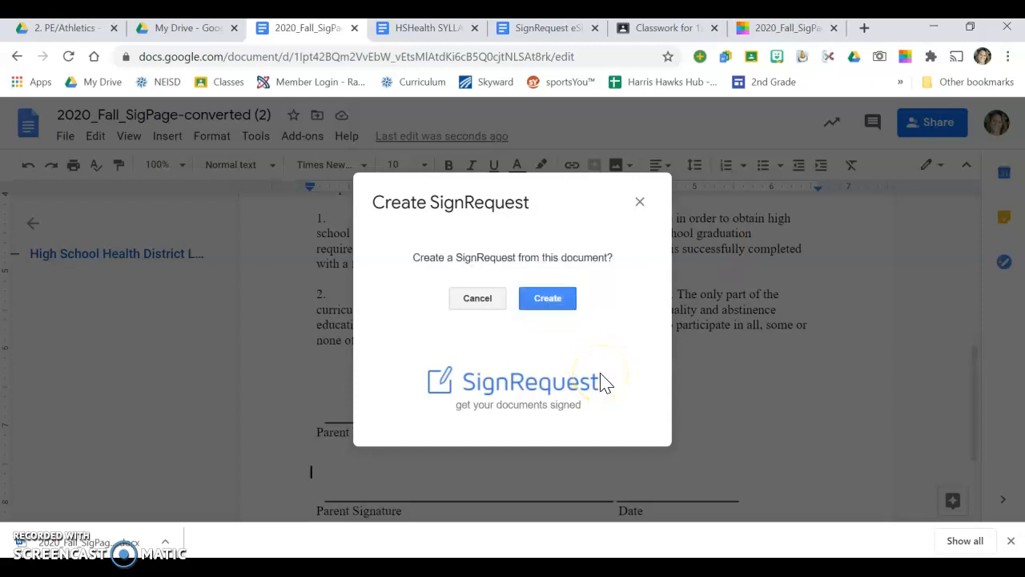
click(548, 300)
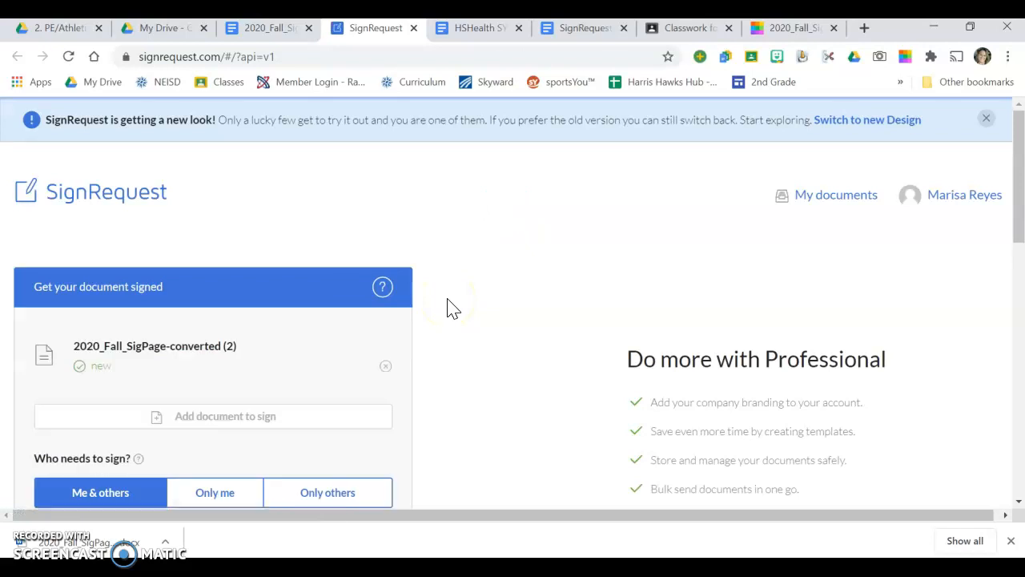
Set the SignRequest for the signature page so that only others need to sign.
scroll(178, 377, down, 1)
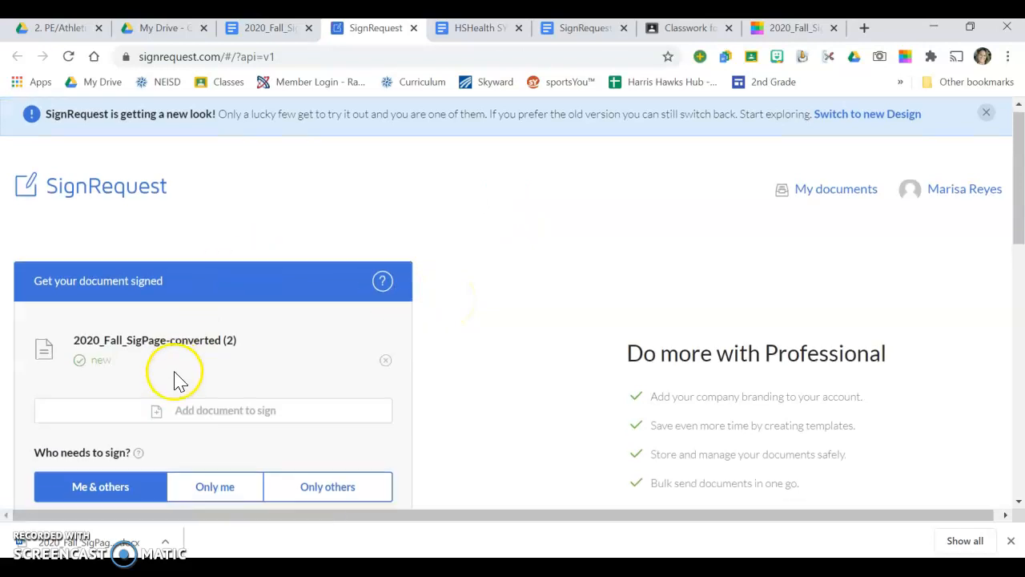
scroll(118, 312, down, 1)
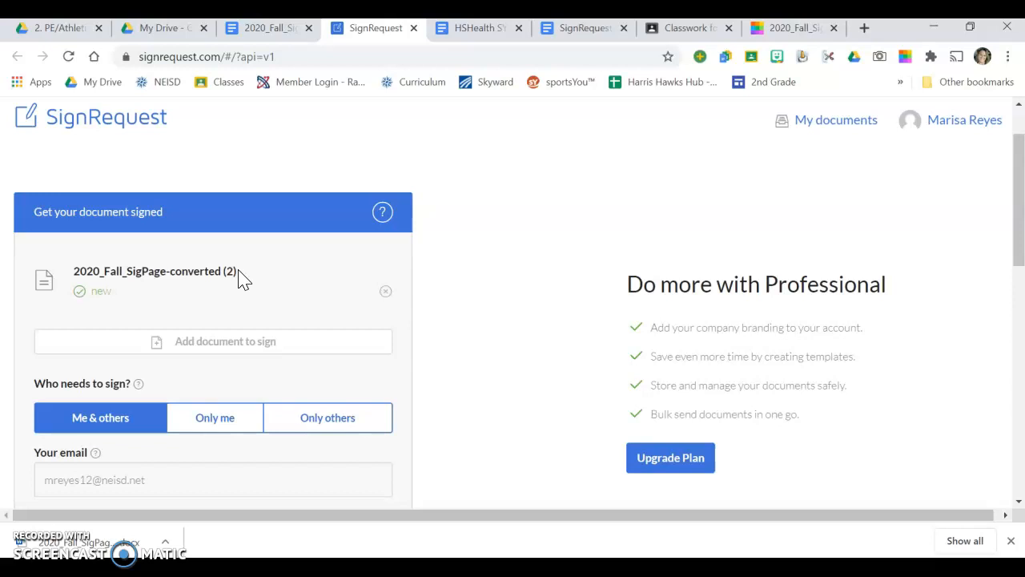
scroll(297, 366, down, 1)
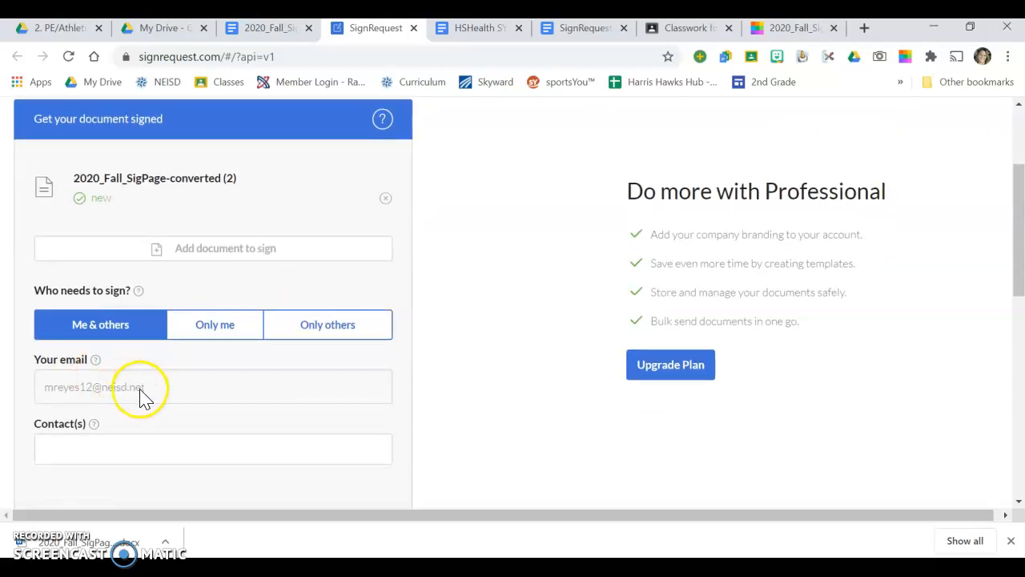
scroll(187, 393, down, 1)
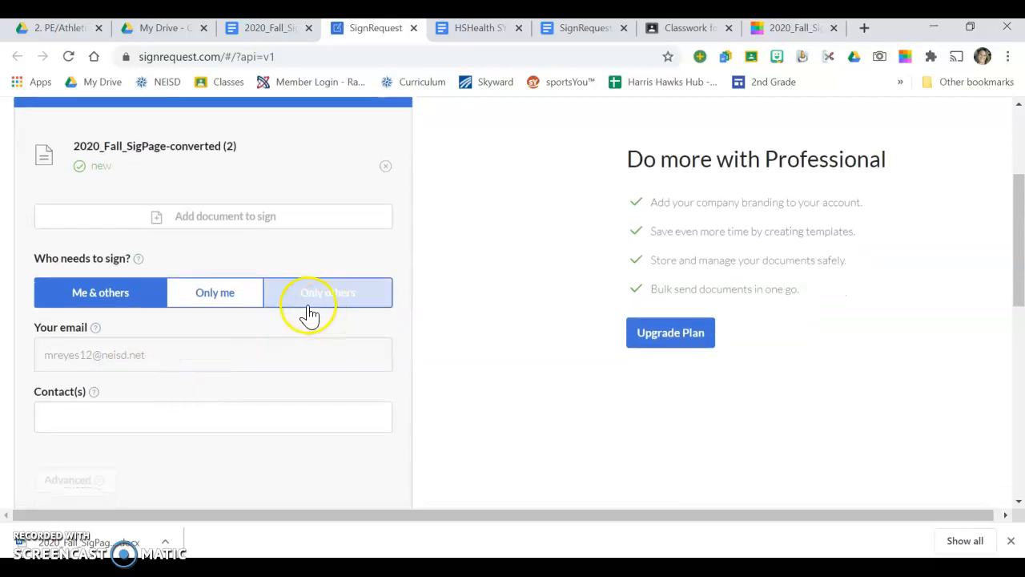
click(334, 296)
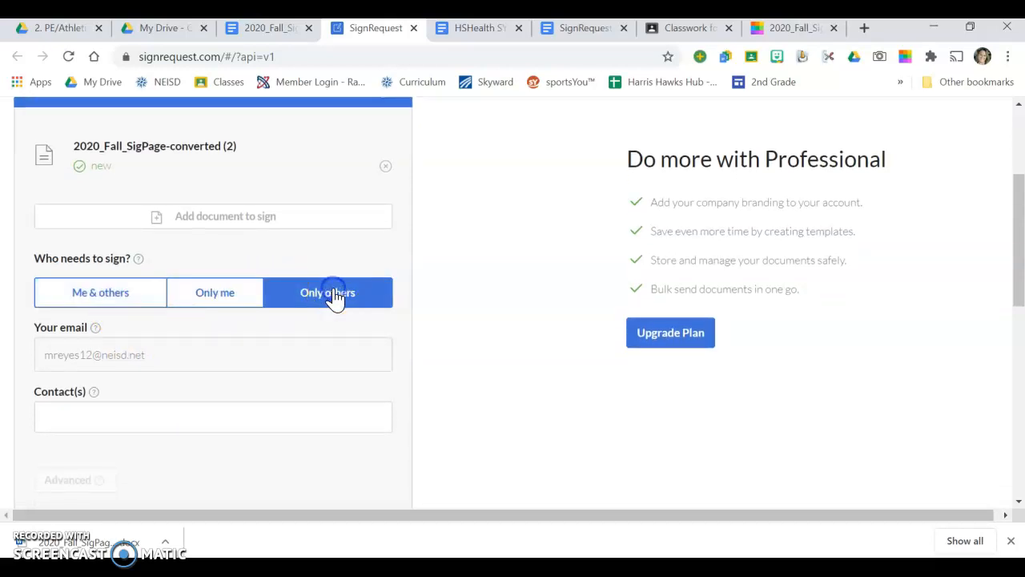
Look over the suggested addresses for the request's contacts, then close the list and put away the mail notification.
scroll(179, 405, down, 2)
click(74, 358)
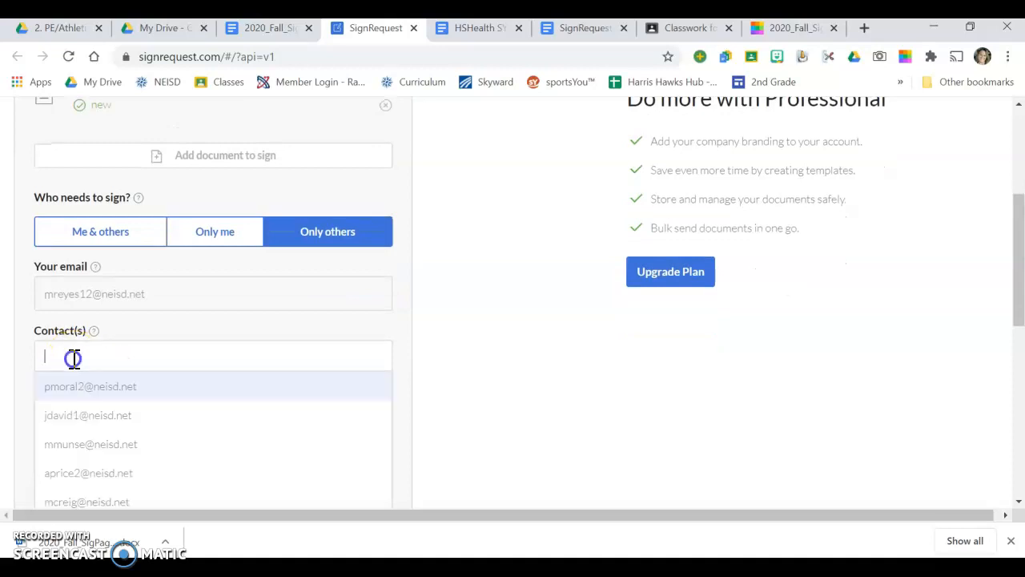
scroll(144, 357, down, 1)
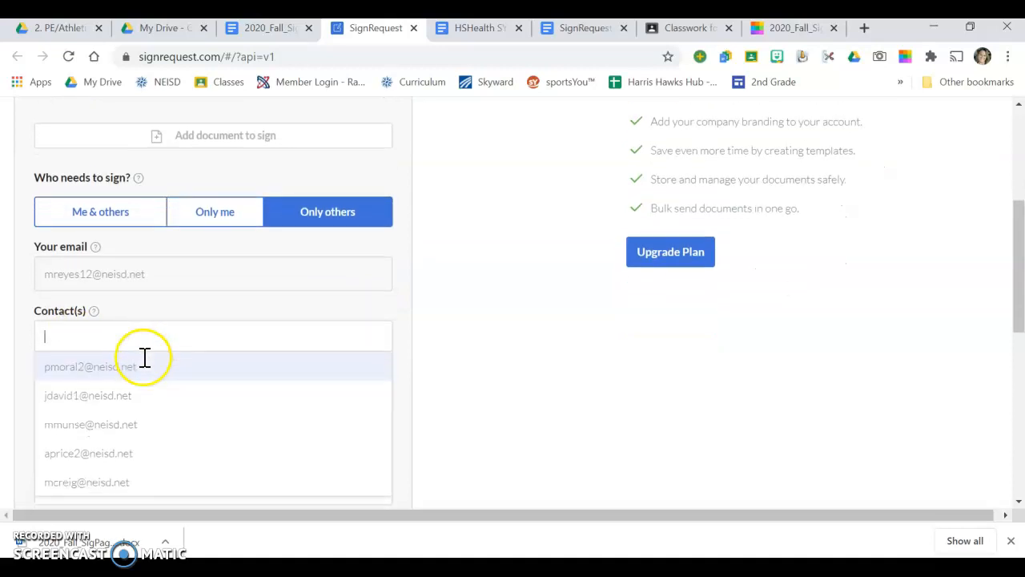
click(183, 327)
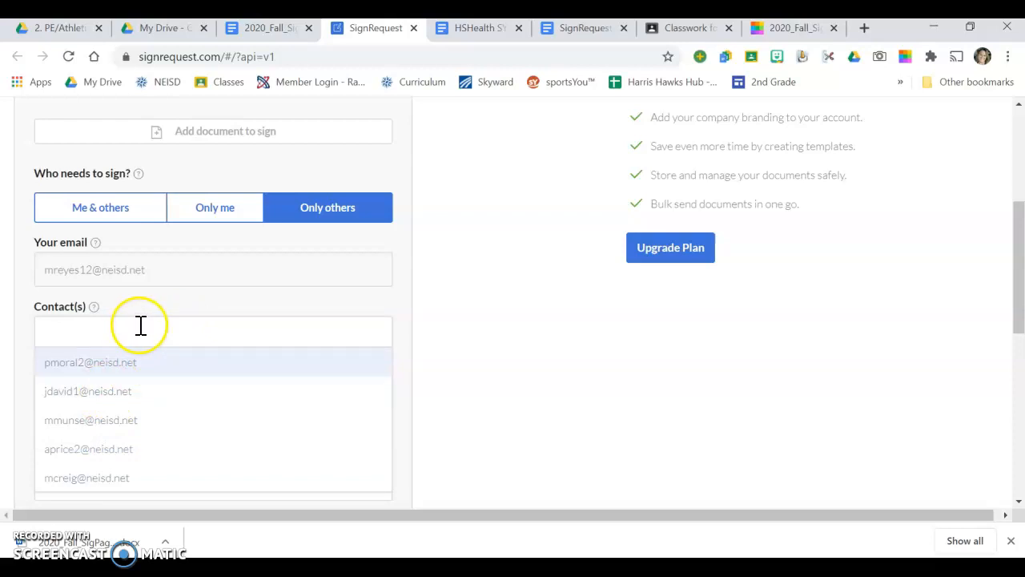
click(167, 280)
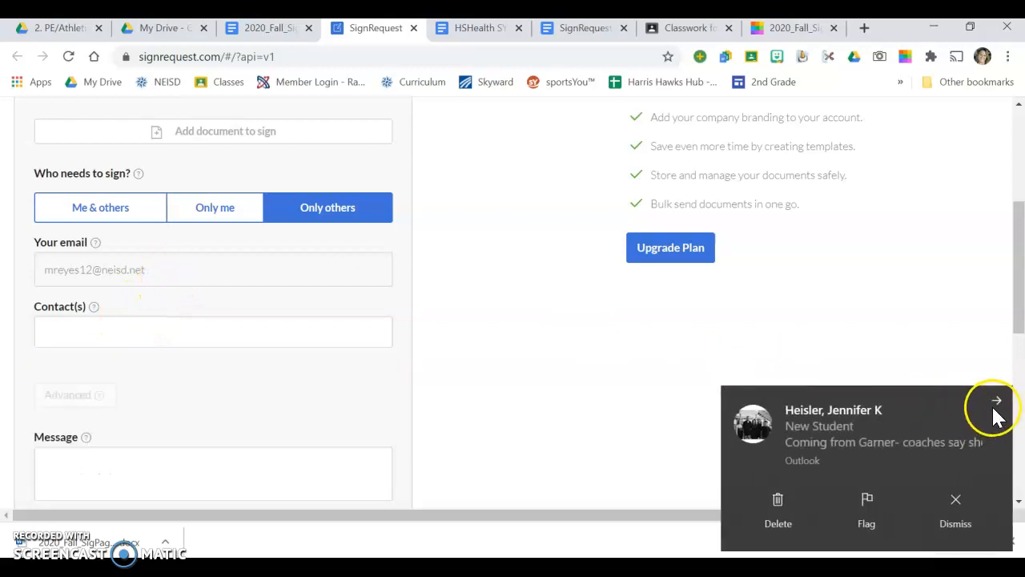
click(997, 399)
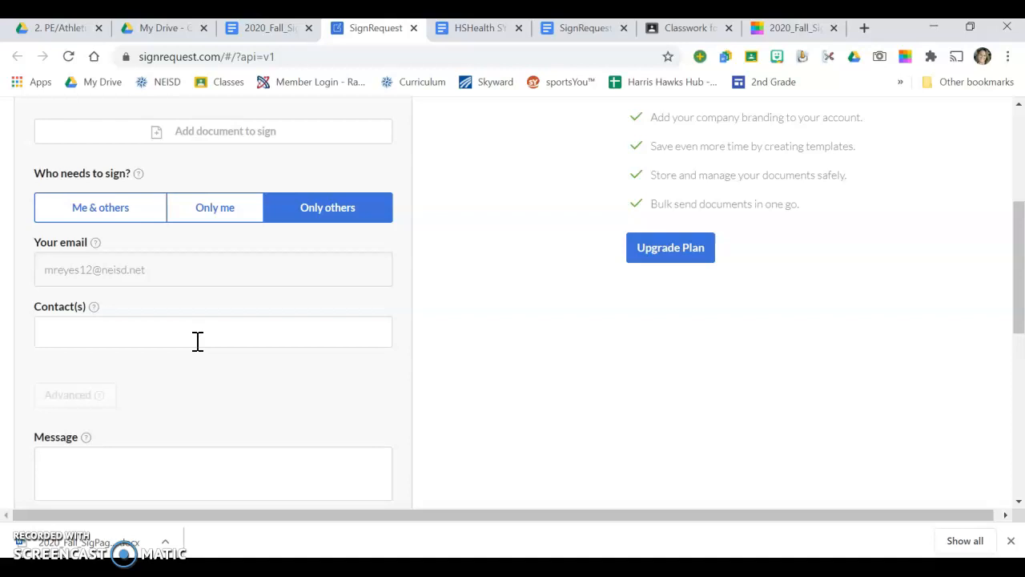
Add the first, third and fifth suggested contacts as signers of the request.
scroll(248, 318, up, 2)
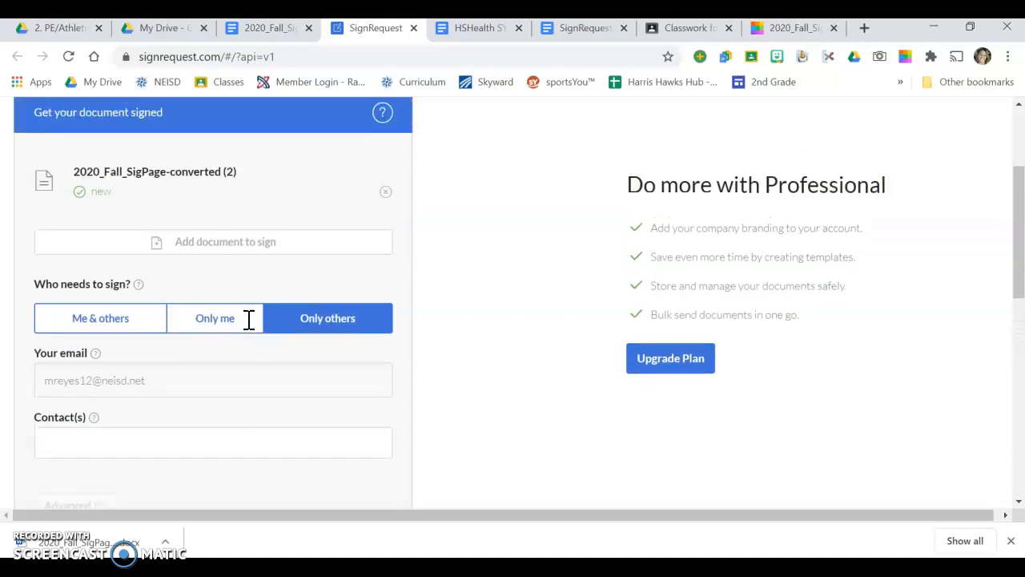
scroll(250, 319, down, 1)
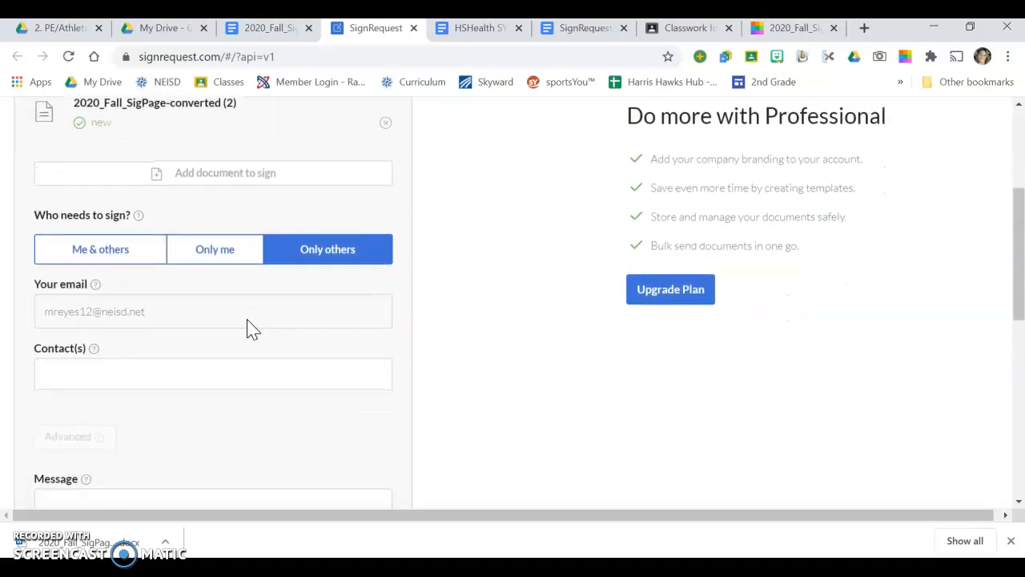
click(147, 375)
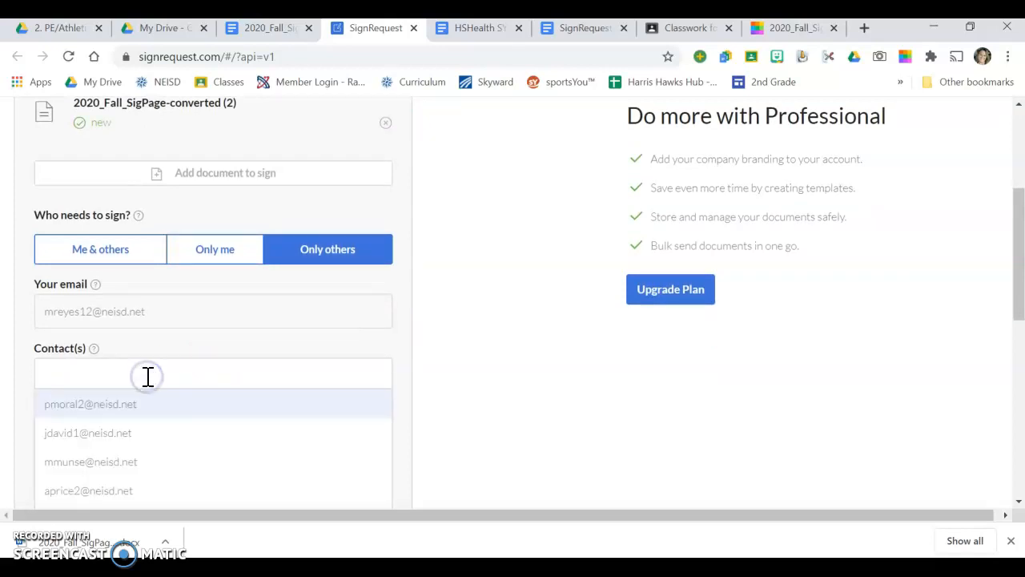
click(109, 405)
click(170, 376)
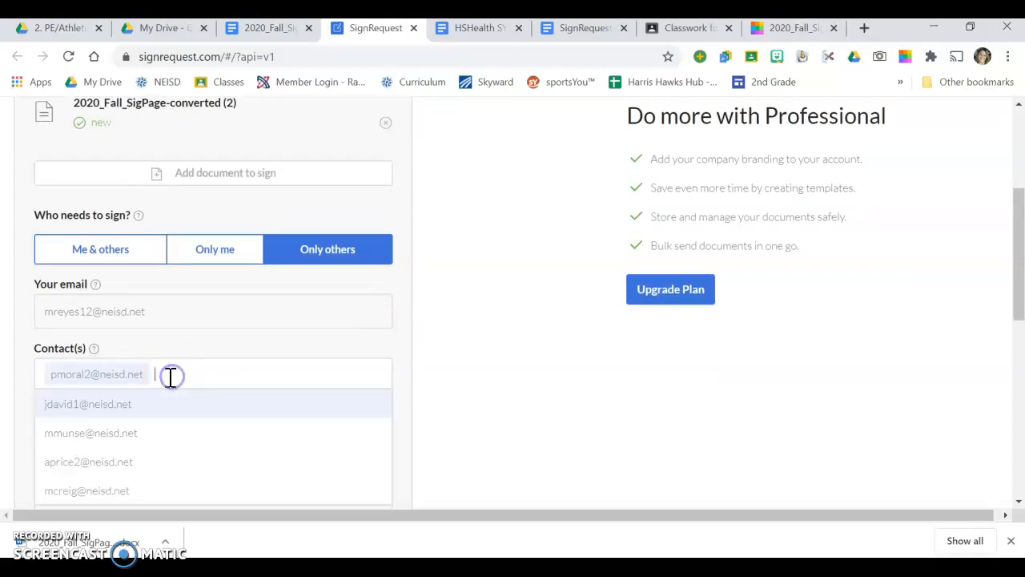
click(119, 437)
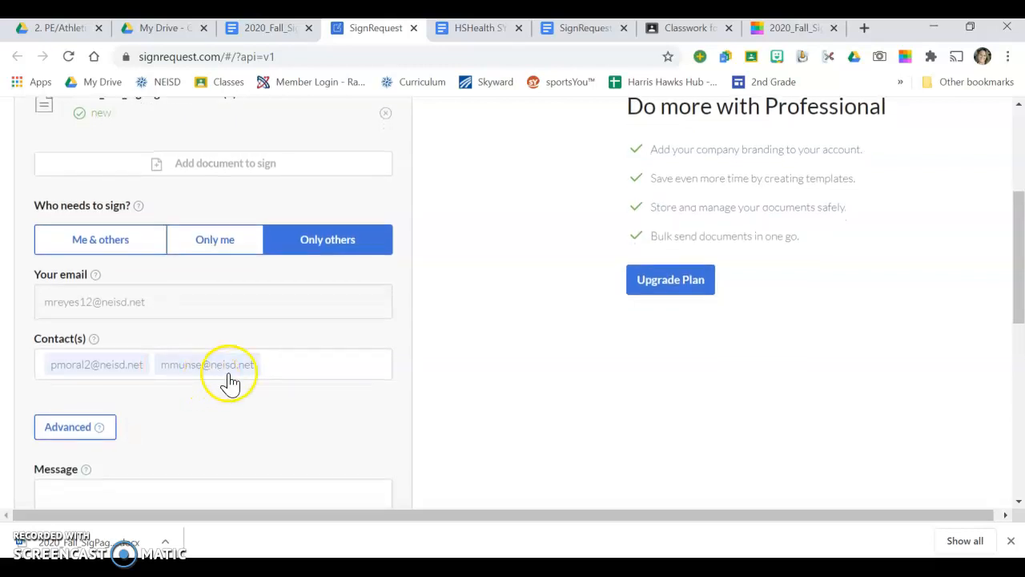
click(271, 366)
click(122, 449)
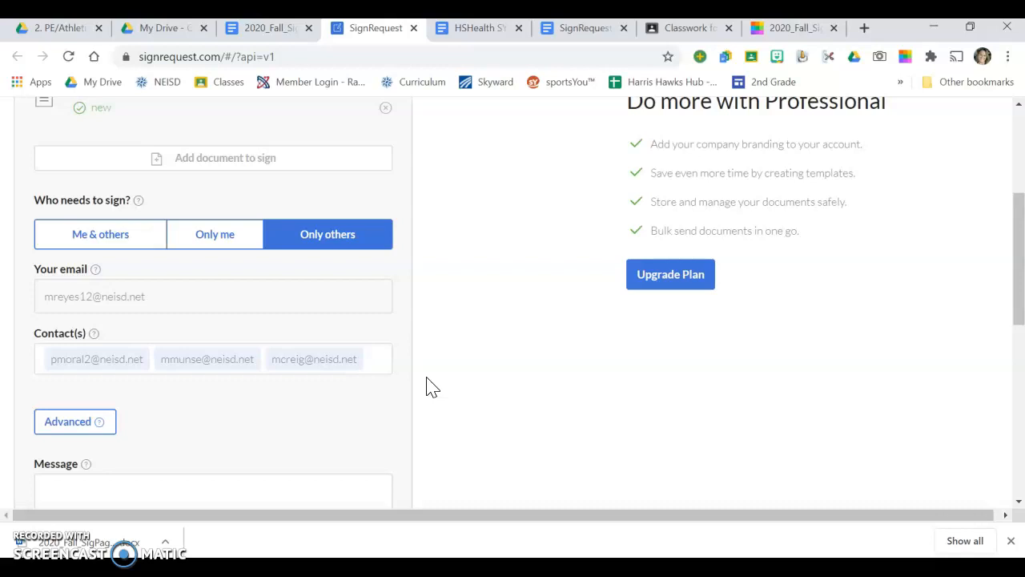
Send the SignRequest directly to the contacts without a message or document preparation, and dismiss the notice.
scroll(259, 373, down, 3)
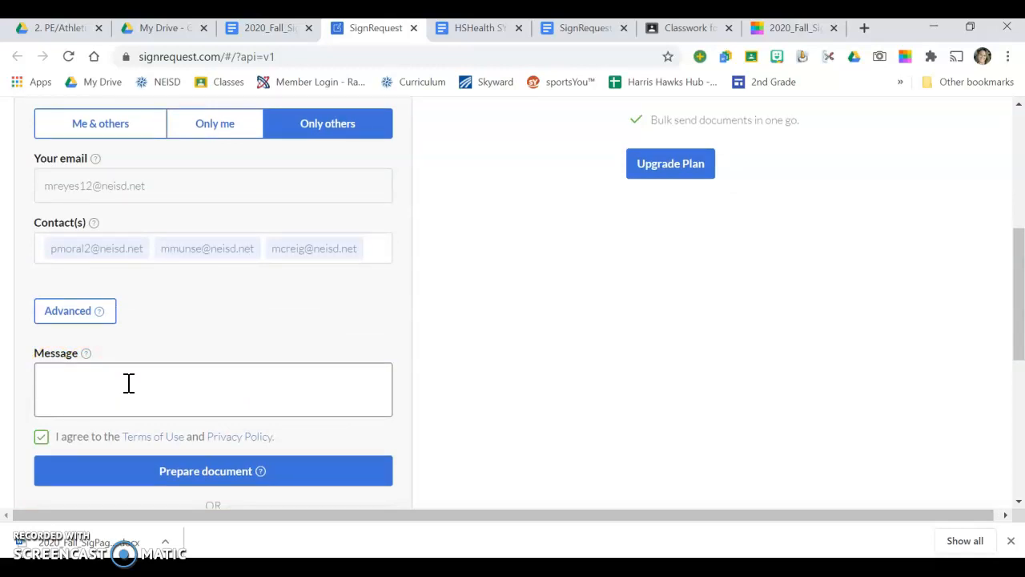
scroll(129, 383, down, 3)
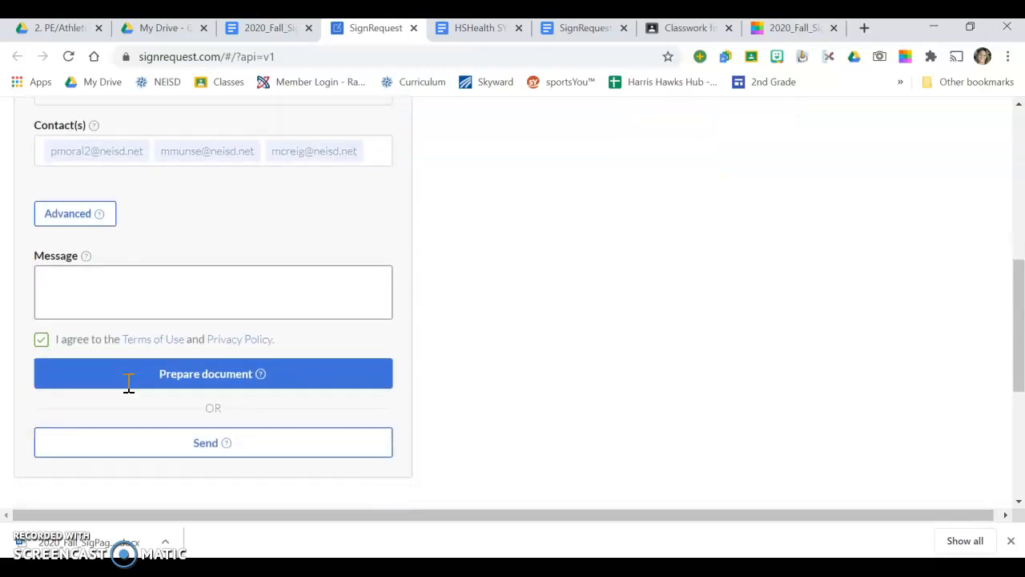
scroll(128, 383, down, 1)
click(210, 414)
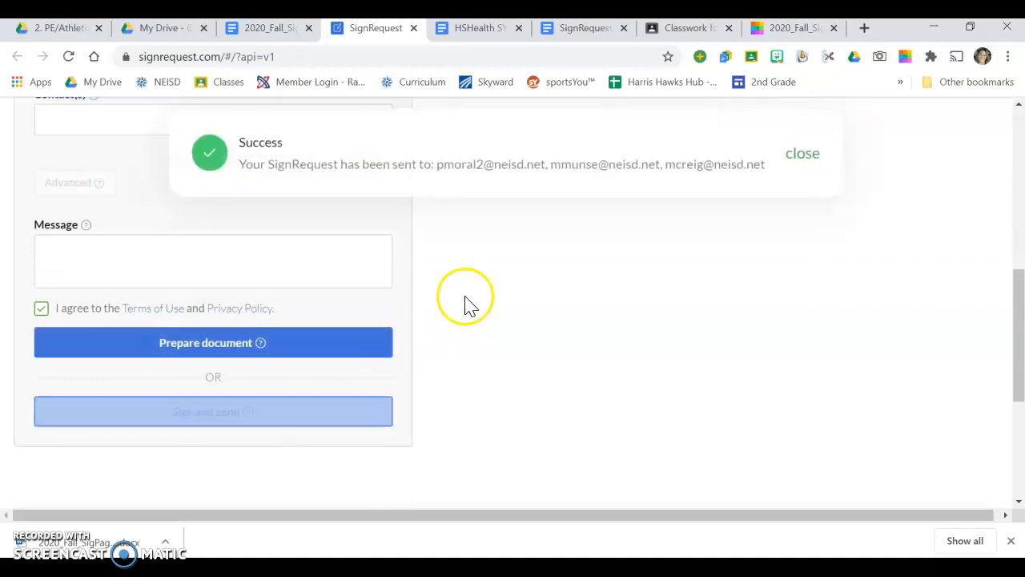
click(803, 155)
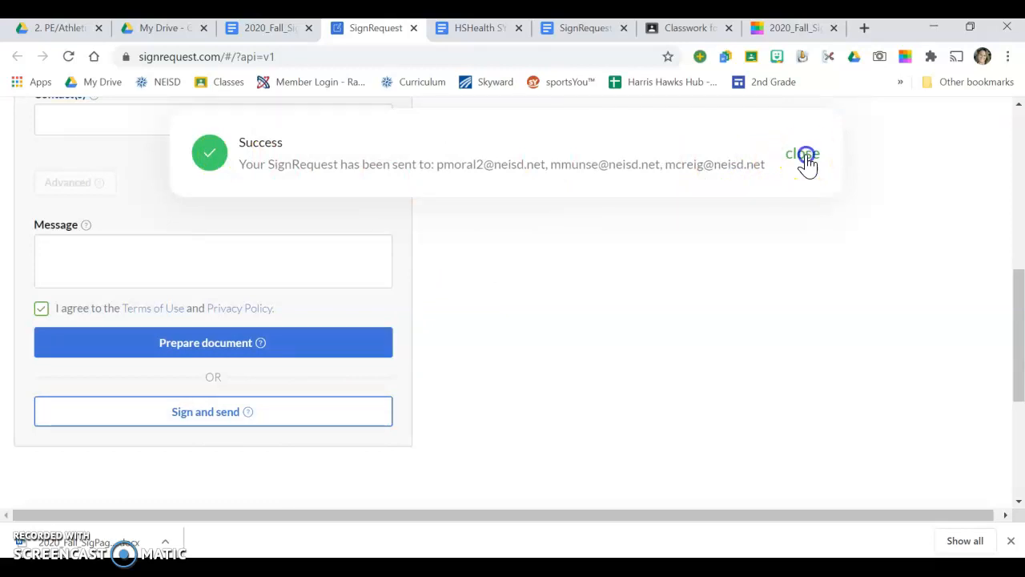
Open the list of own SignRequest documents and check the signing status of each request.
scroll(507, 273, up, 2)
scroll(507, 273, up, 5)
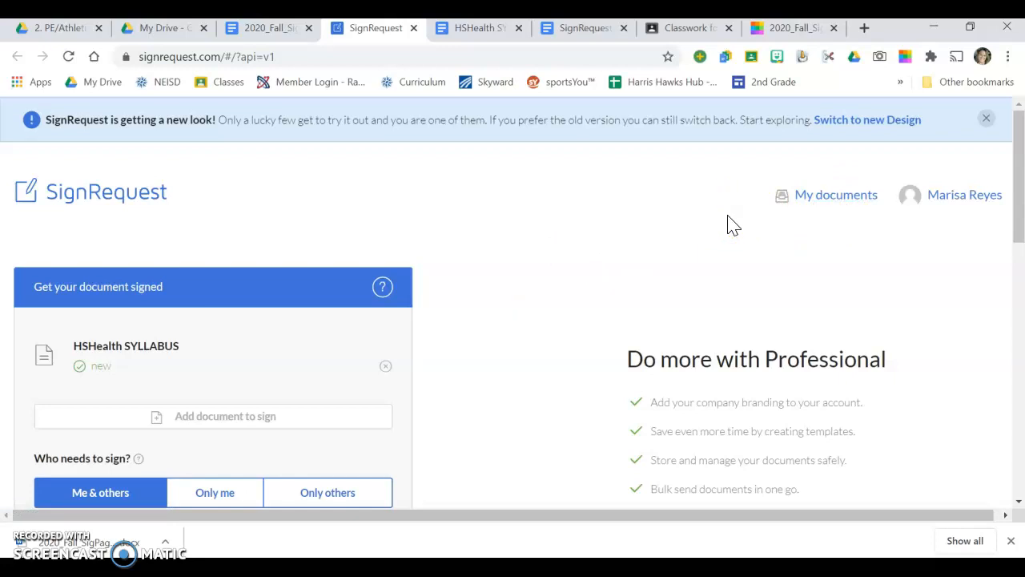
click(835, 199)
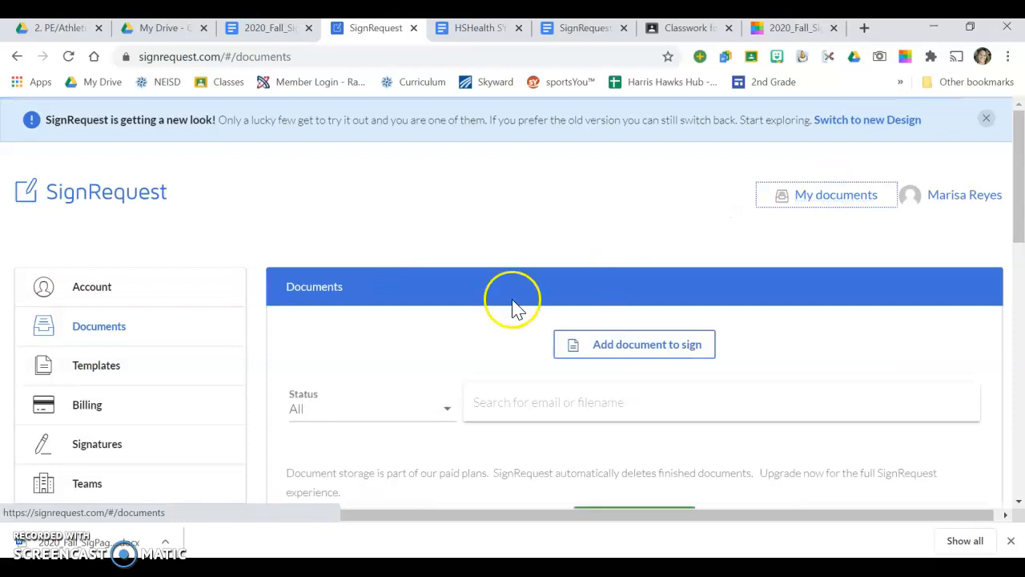
scroll(553, 439, down, 2)
scroll(552, 439, down, 4)
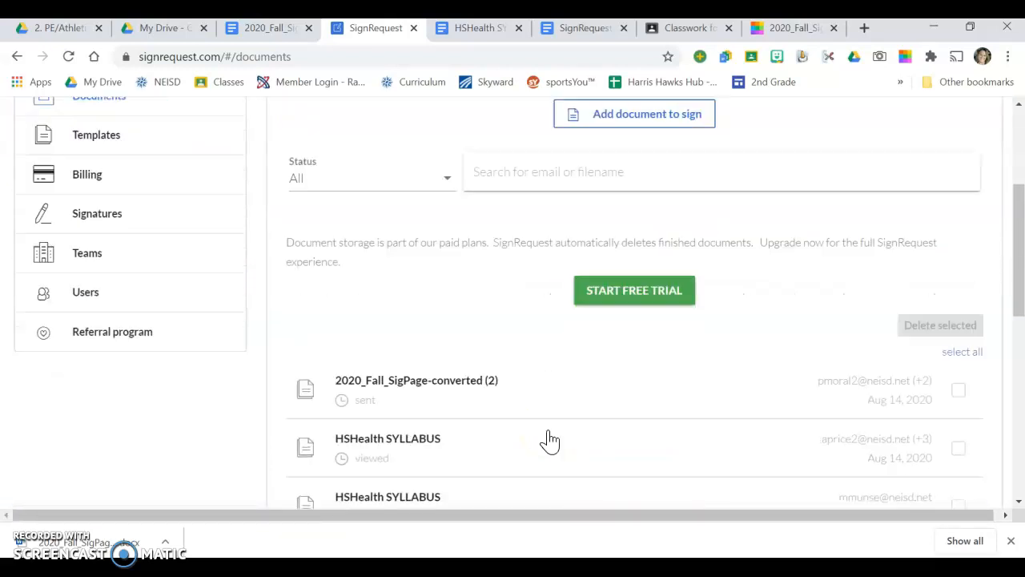
scroll(611, 384, down, 2)
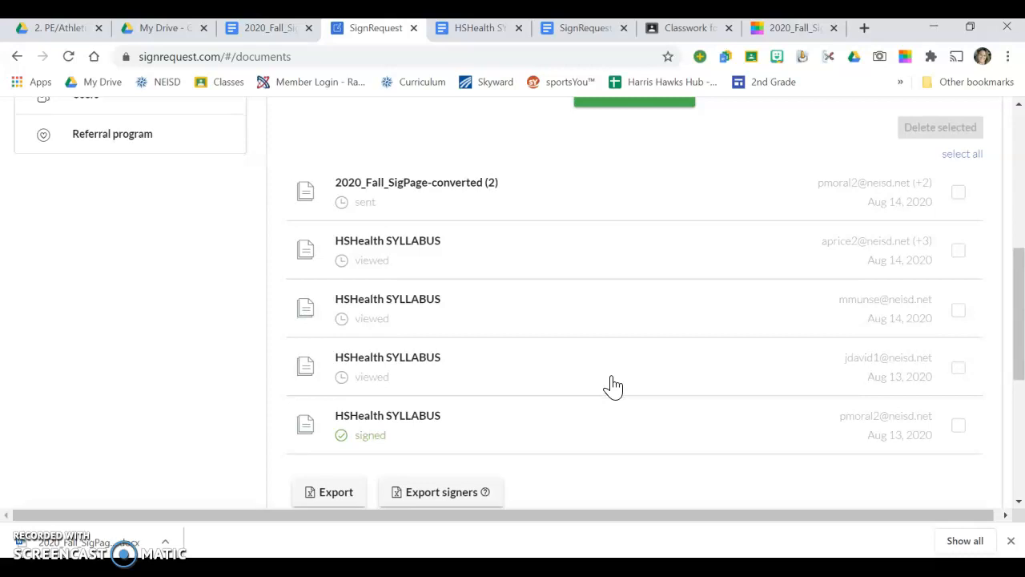
scroll(497, 384, down, 1)
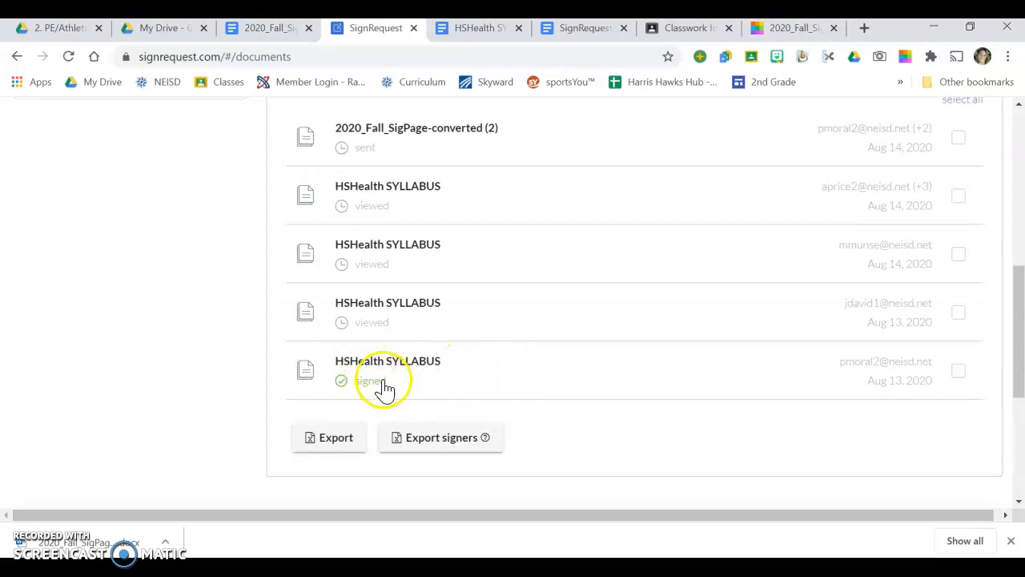
scroll(472, 386, up, 3)
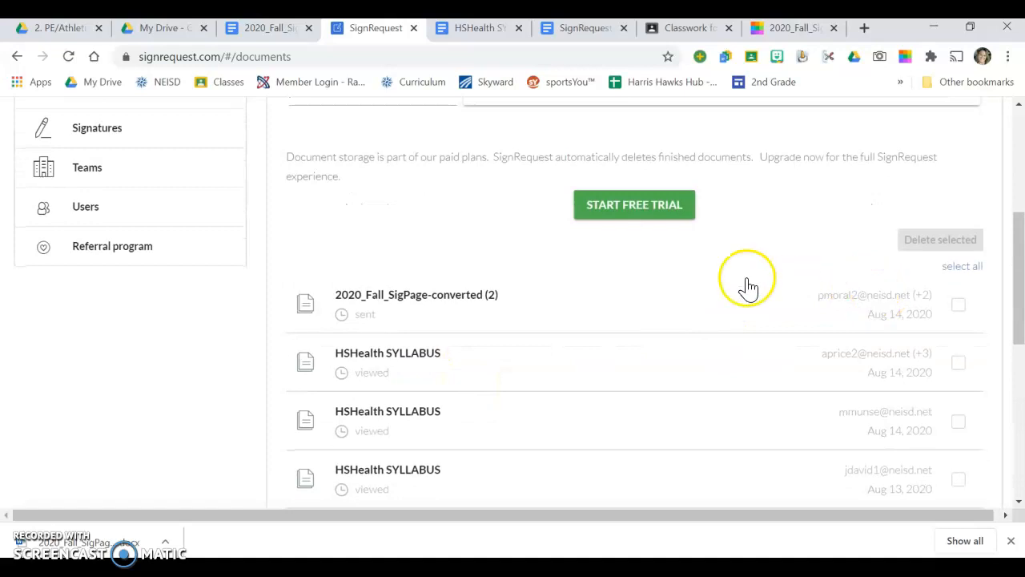
scroll(628, 301, down, 2)
scroll(628, 301, down, 2)
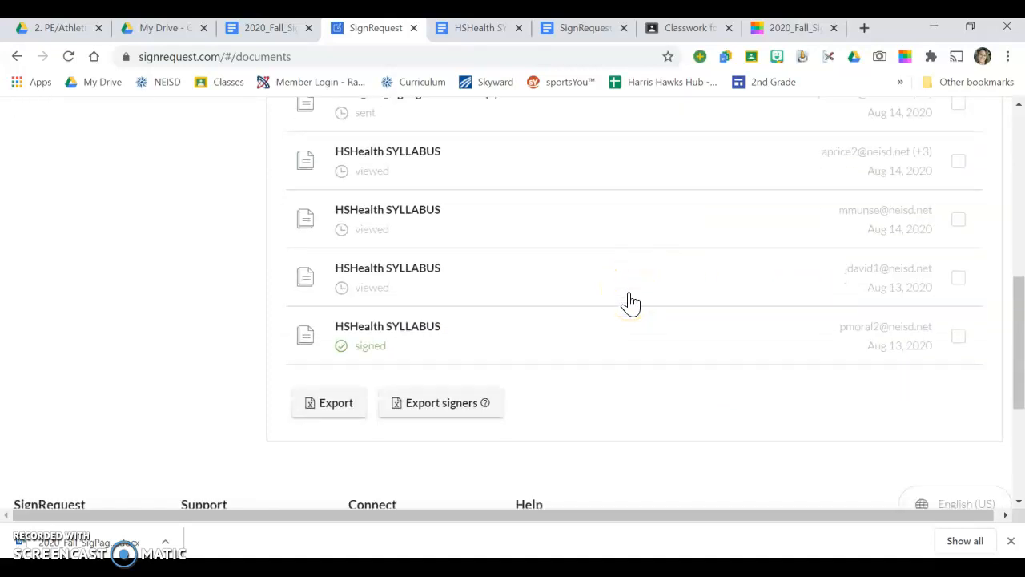
Download the signed HSHealth SYLLABUS document from its details page and open the resulting PDF.
click(393, 337)
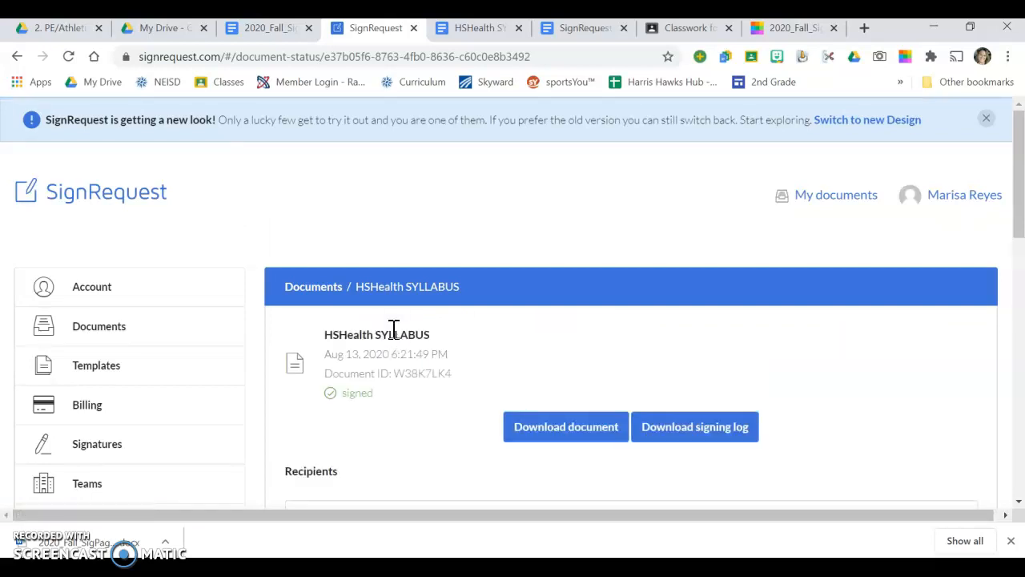
scroll(625, 393, down, 1)
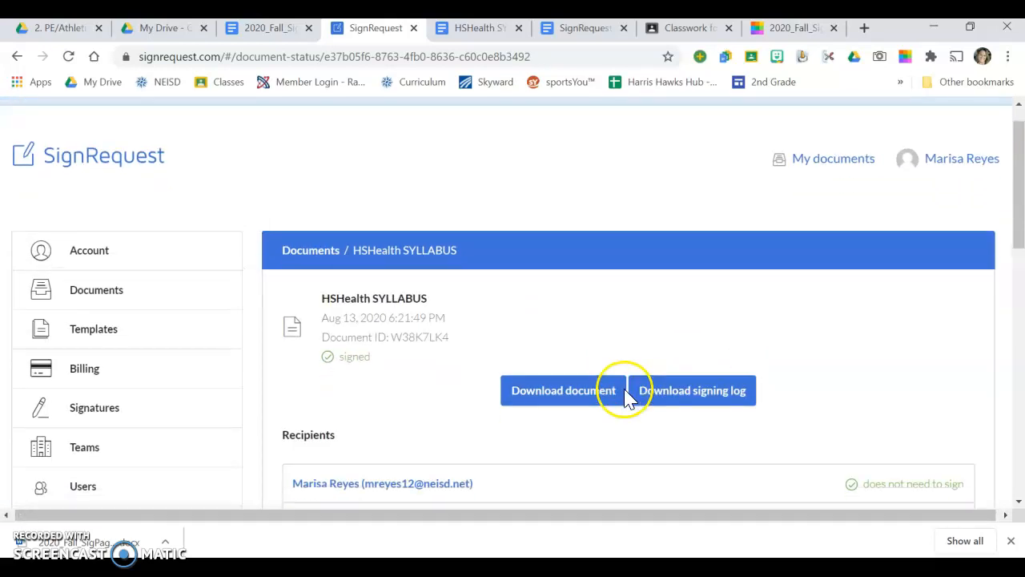
click(563, 389)
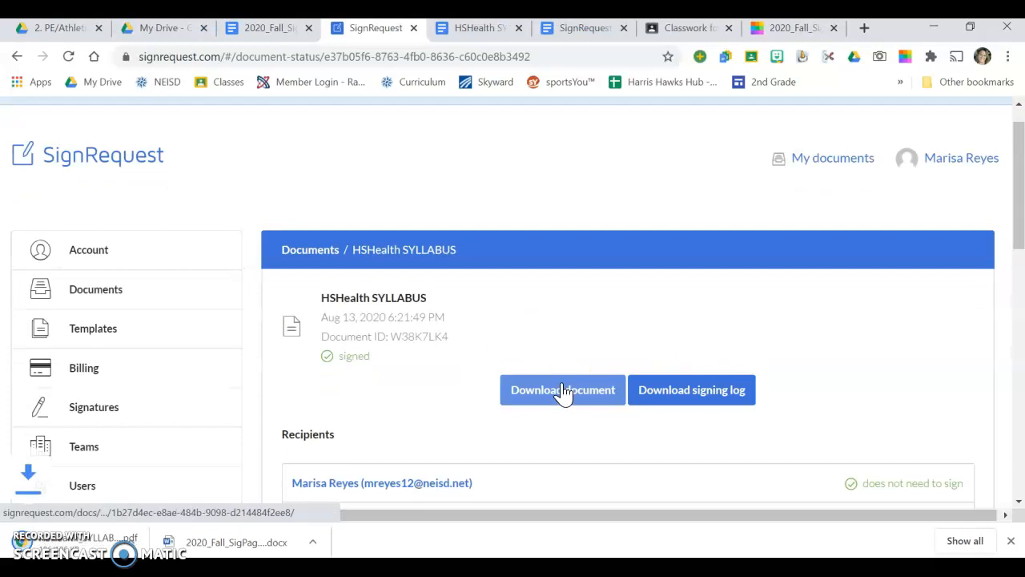
click(80, 543)
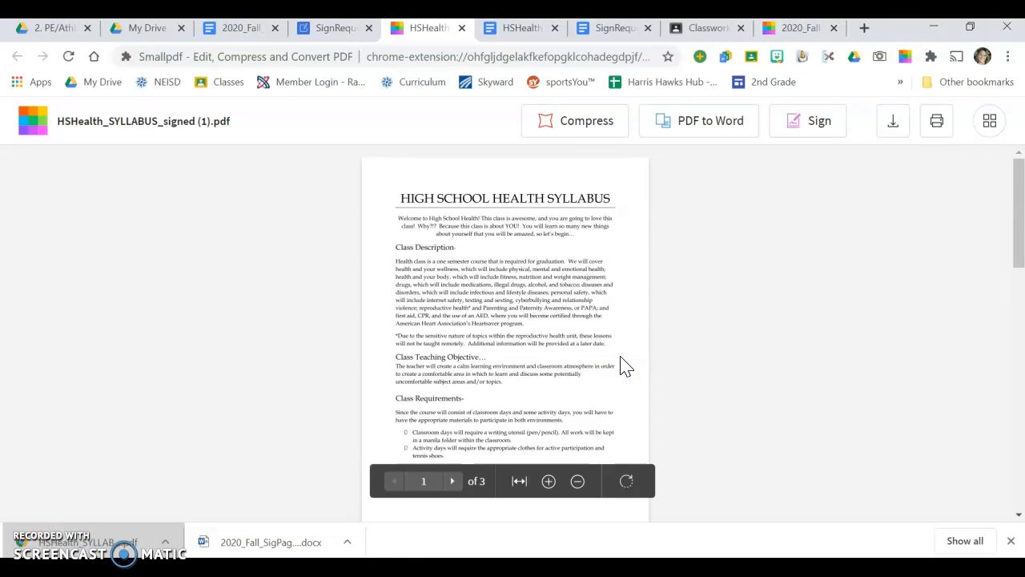
Set up a print of only page 3, the signature page, of the signed syllabus PDF, and cancel printing.
scroll(625, 365, down, 10)
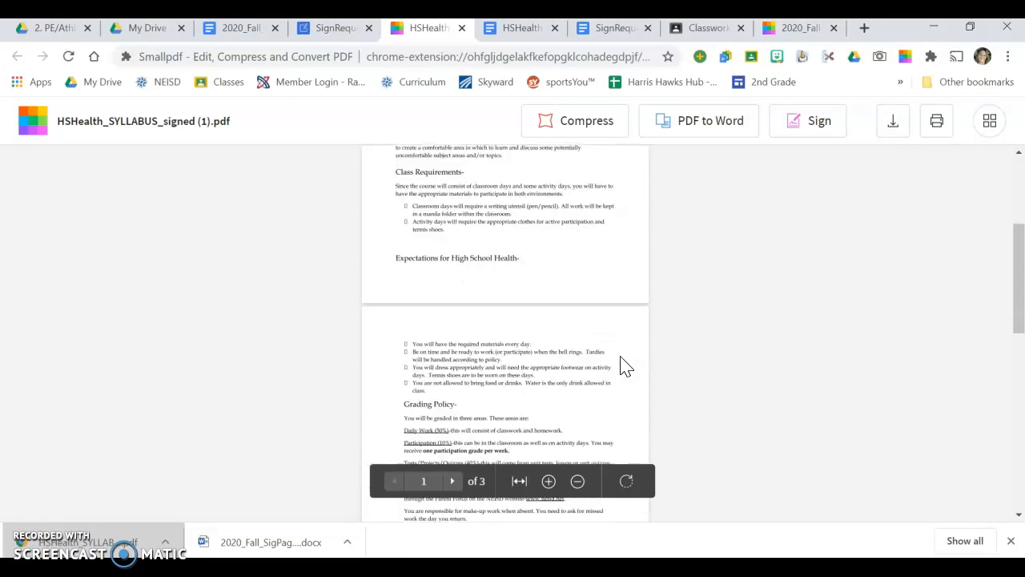
scroll(626, 365, down, 4)
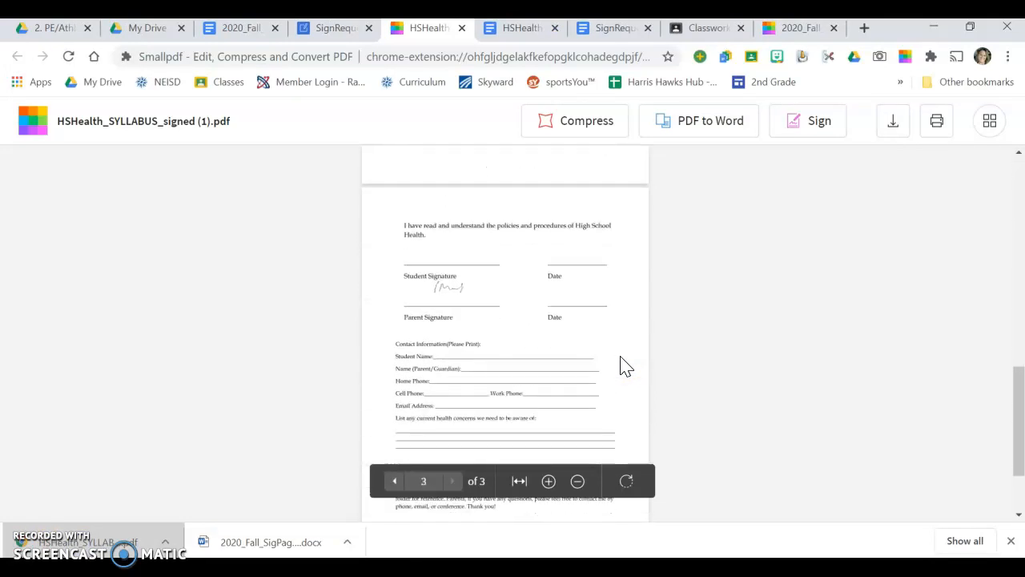
scroll(626, 365, down, 1)
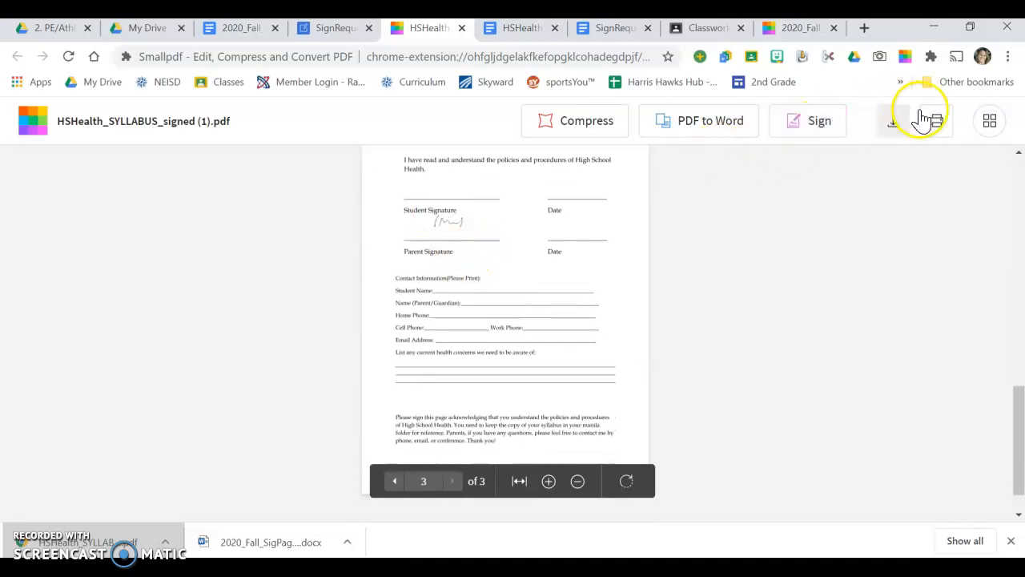
click(943, 134)
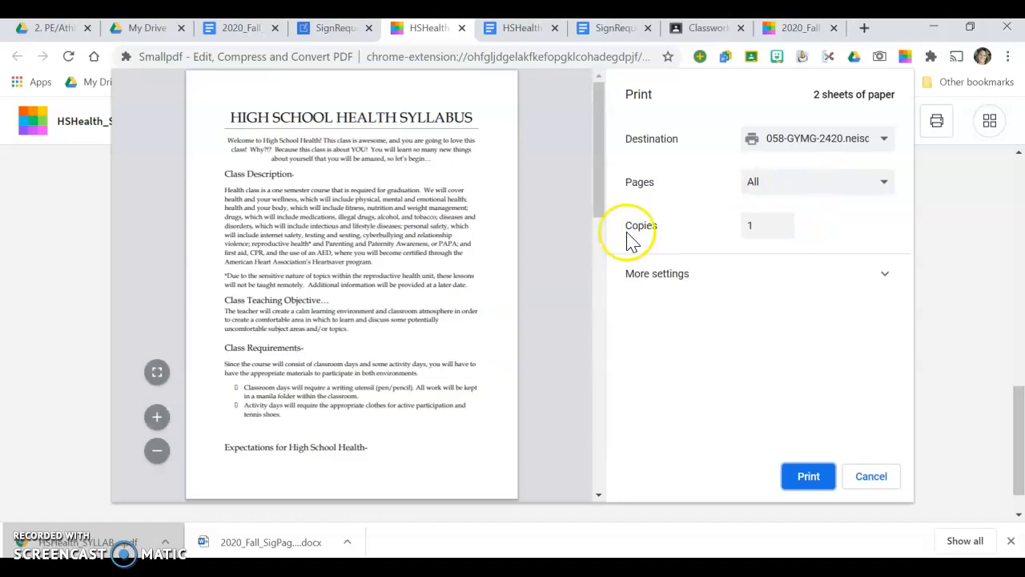
mouse_move(601, 224)
mouse_down()
mouse_move(584, 430)
mouse_move(623, 441)
mouse_up()
click(777, 197)
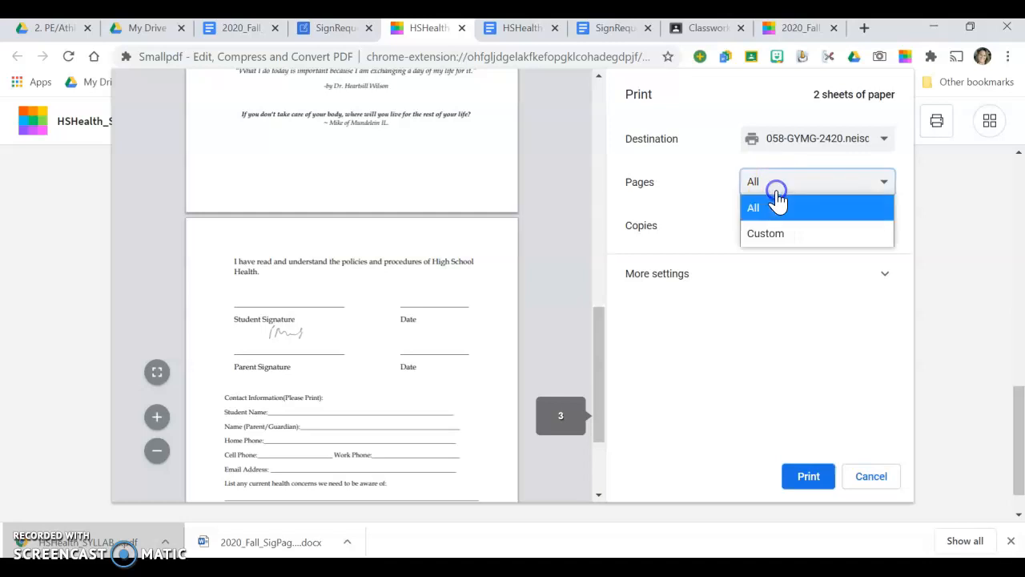
click(789, 236)
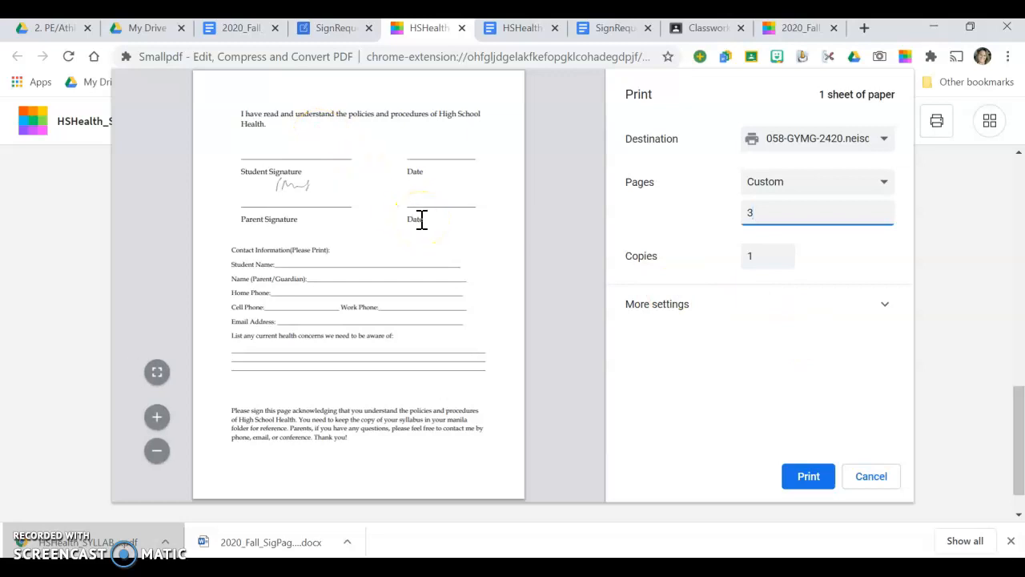
click(881, 478)
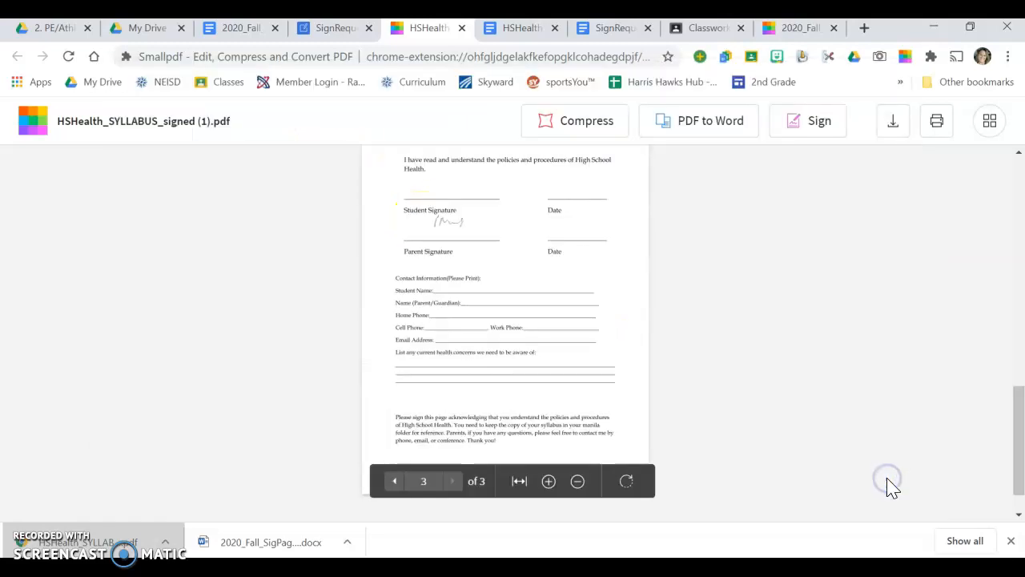
Close the signed PDF and return to the SignRequest documents list to review the status of each request.
scroll(728, 309, up, 5)
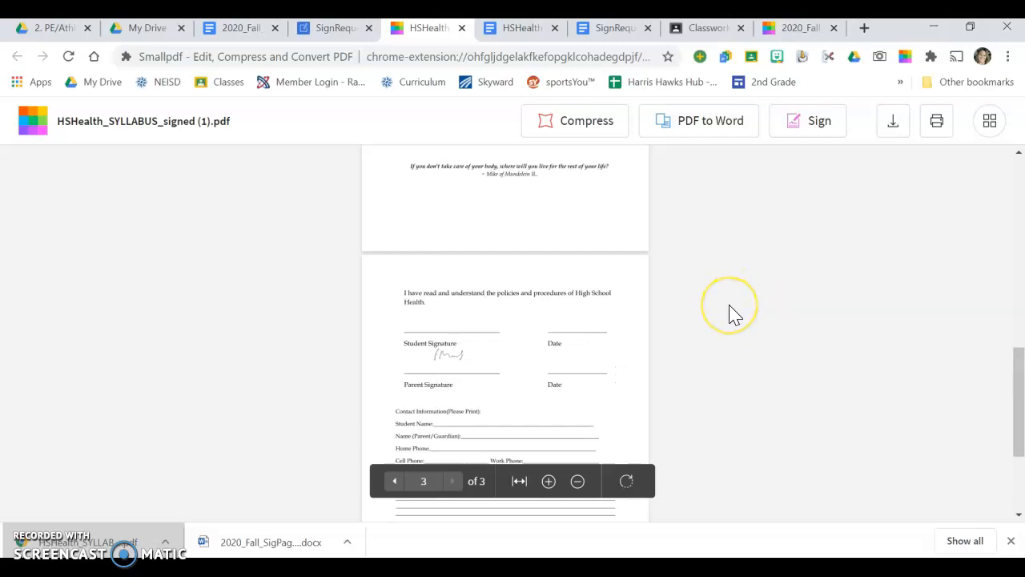
click(461, 28)
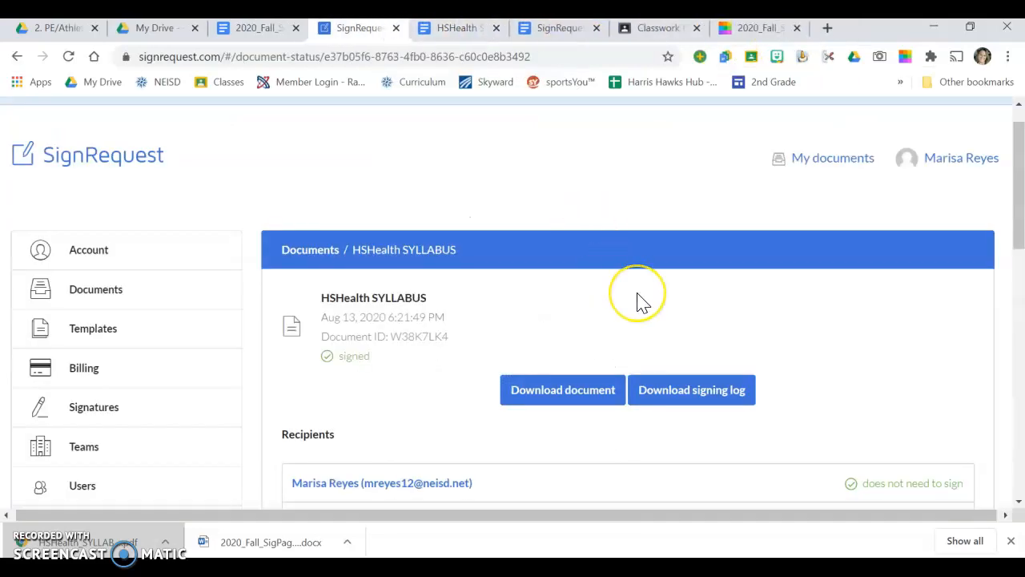
scroll(637, 298, down, 3)
scroll(636, 303, up, 2)
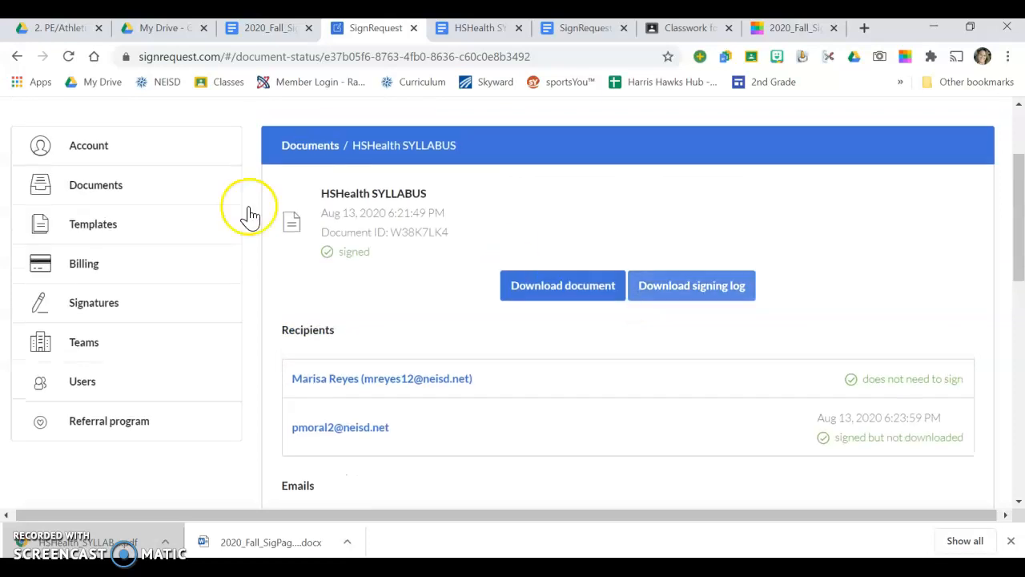
click(106, 190)
scroll(650, 274, down, 1)
scroll(649, 275, down, 4)
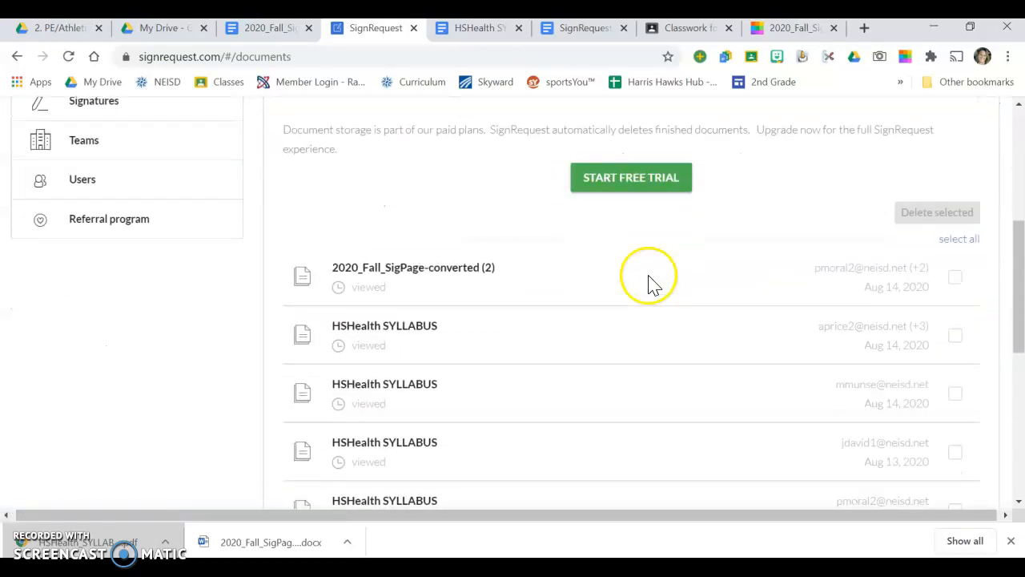
scroll(650, 284, up, 1)
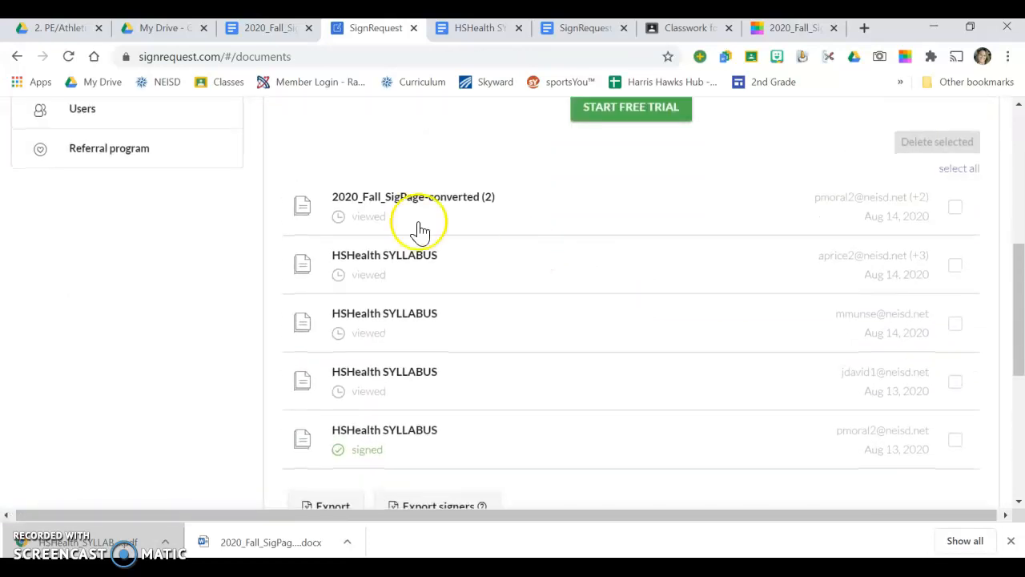
scroll(622, 222, up, 2)
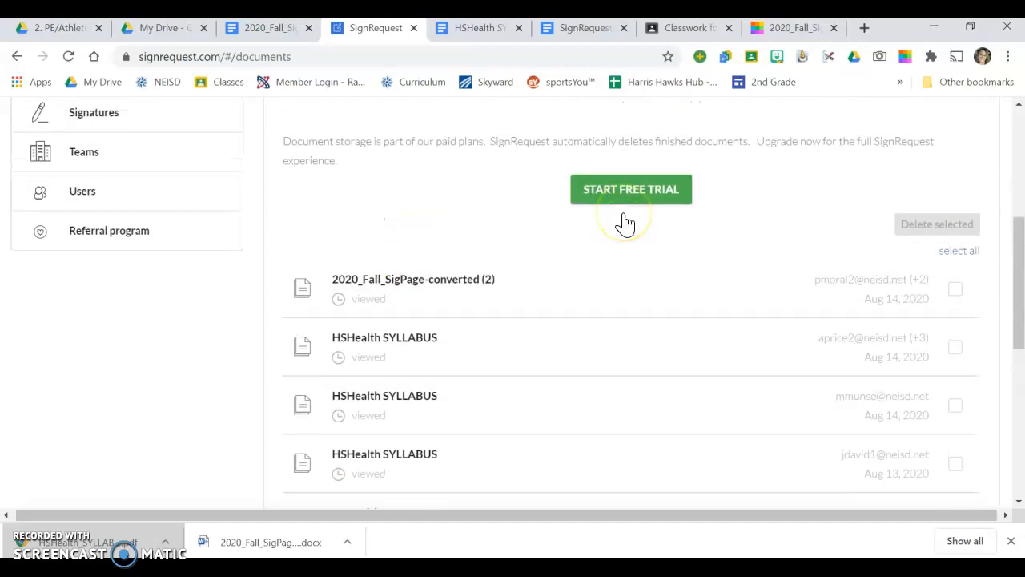
scroll(628, 221, up, 2)
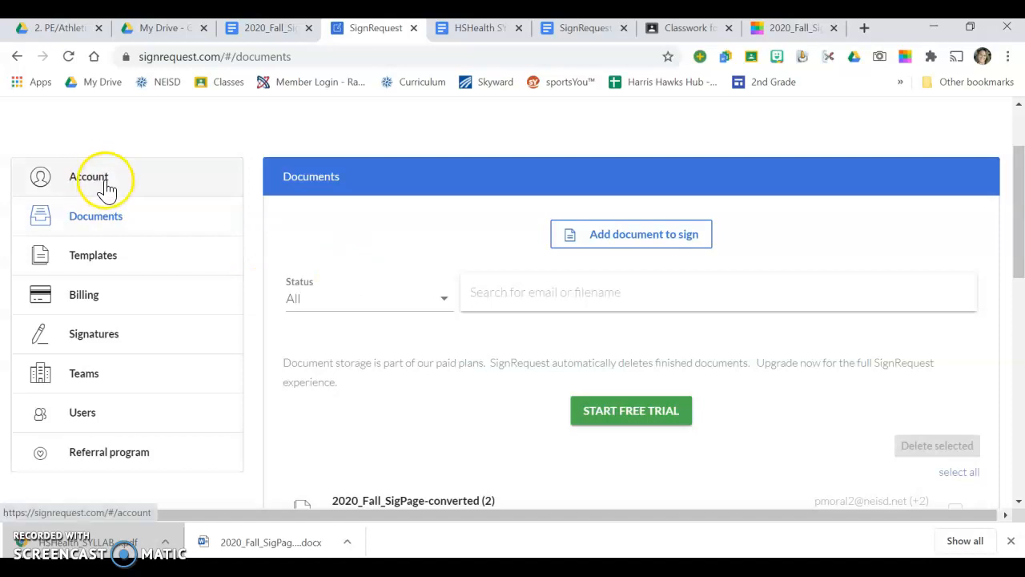
Look through the SignRequest account page and profile options, and open the plan upgrade page from the new request form.
scroll(451, 234, down, 1)
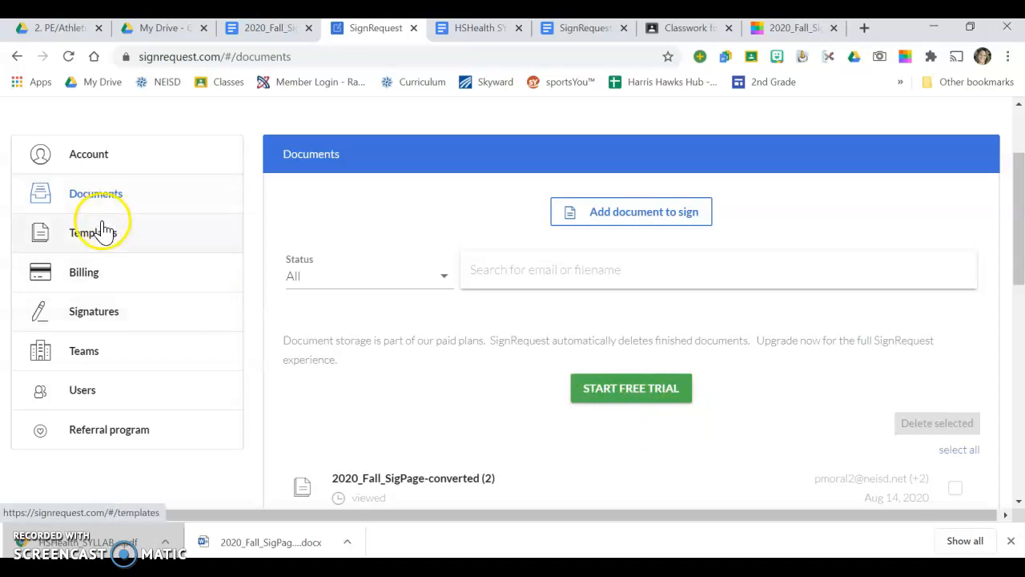
click(103, 168)
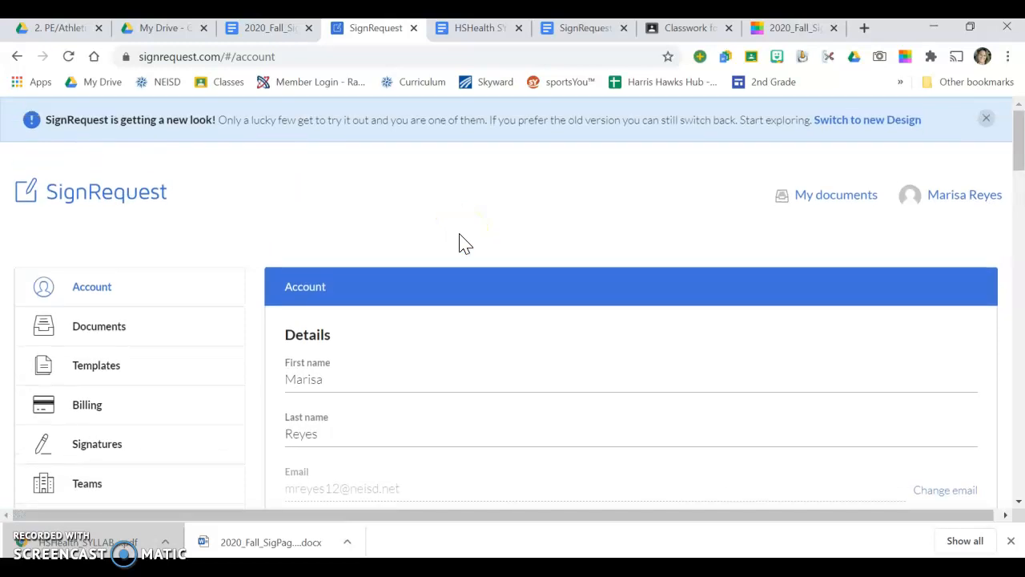
click(961, 196)
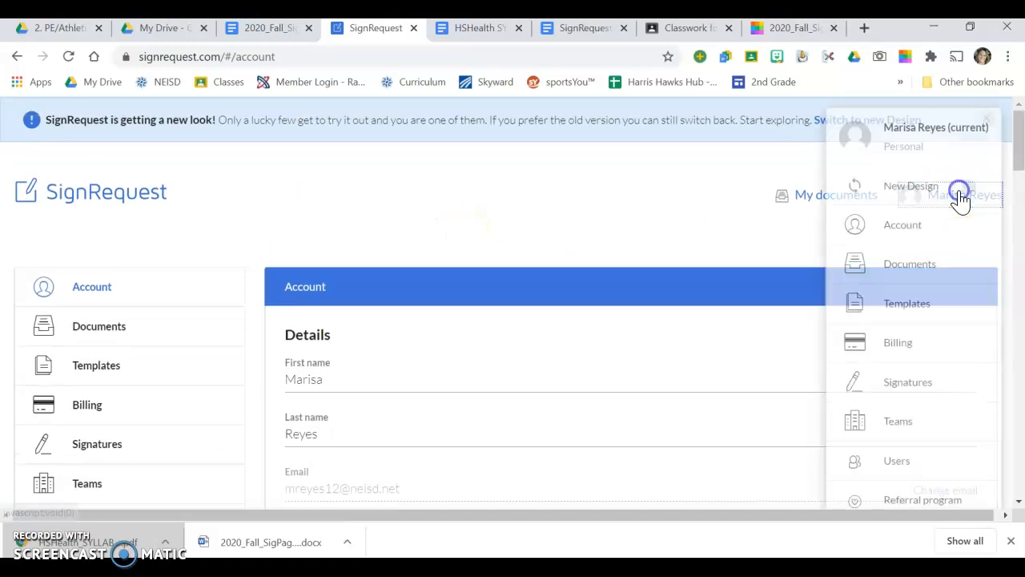
click(734, 235)
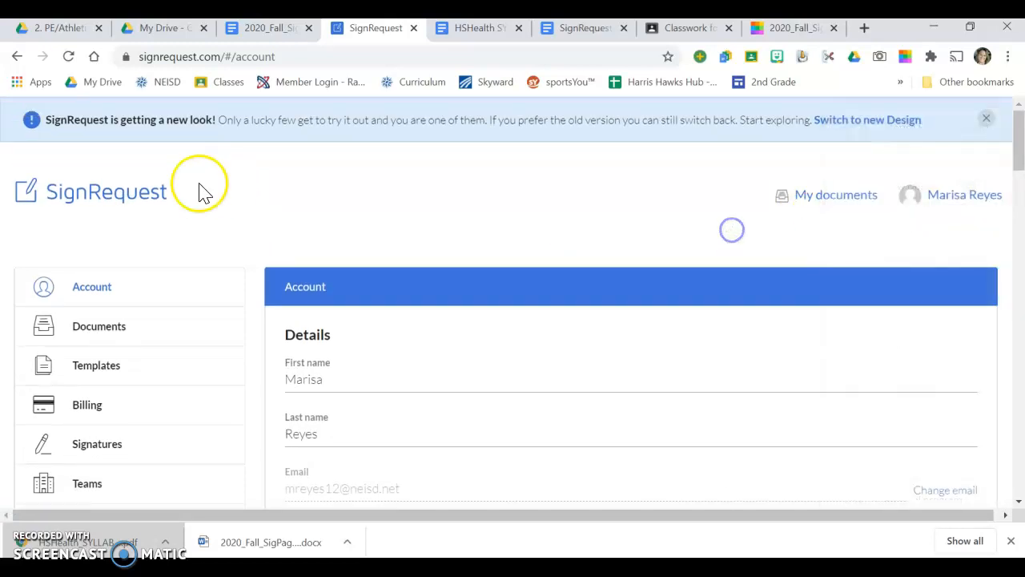
click(101, 199)
scroll(476, 297, down, 3)
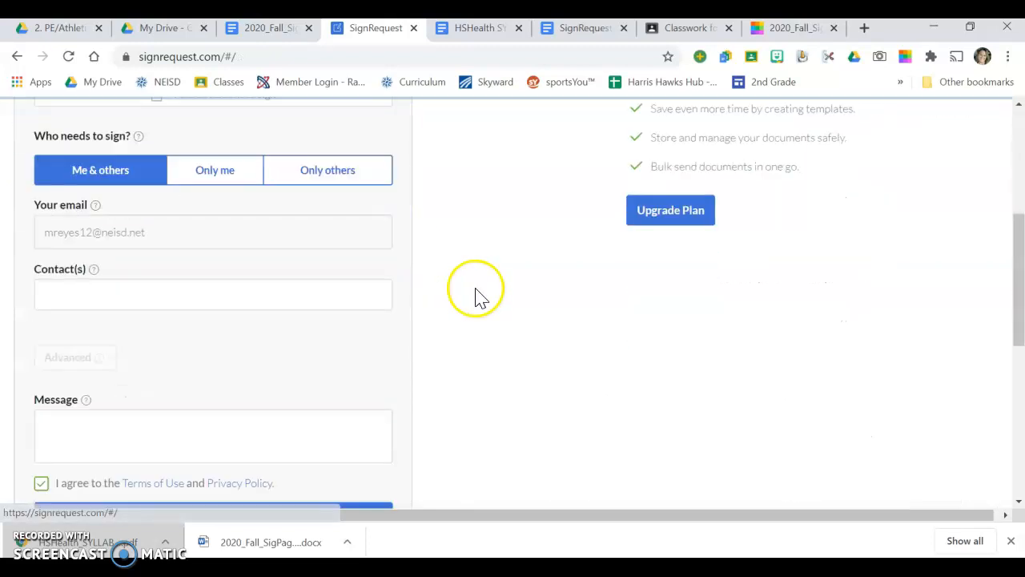
scroll(476, 297, up, 1)
click(685, 316)
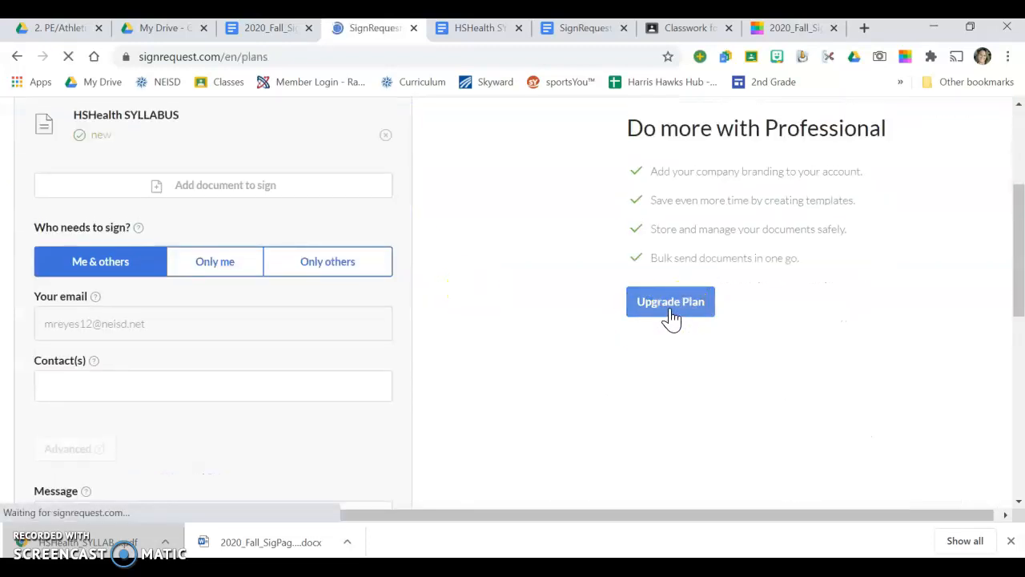
Compare the prices, document limits and features of the Free, Professional, Business and Enterprise plans.
scroll(586, 330, down, 2)
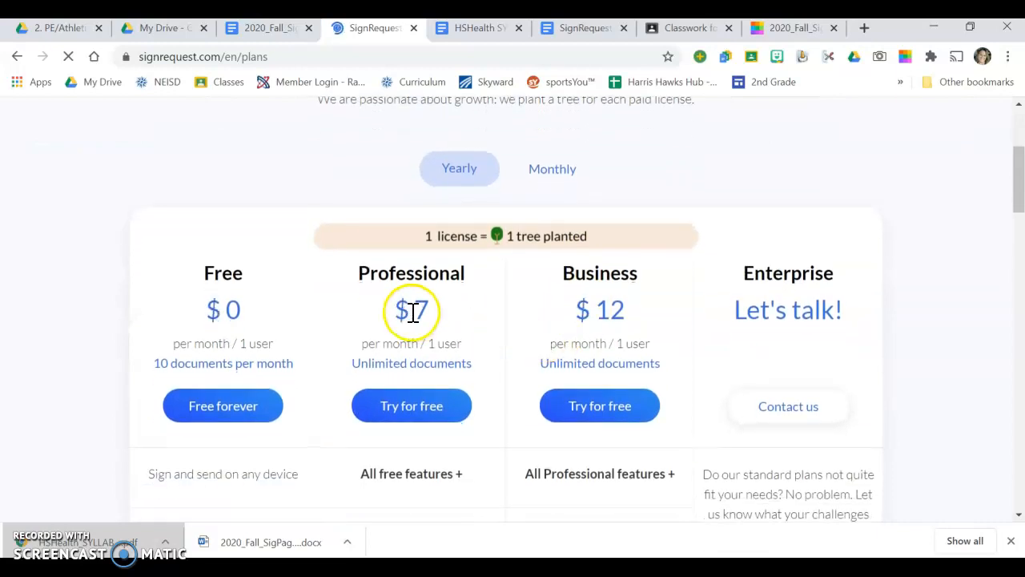
scroll(442, 328, down, 1)
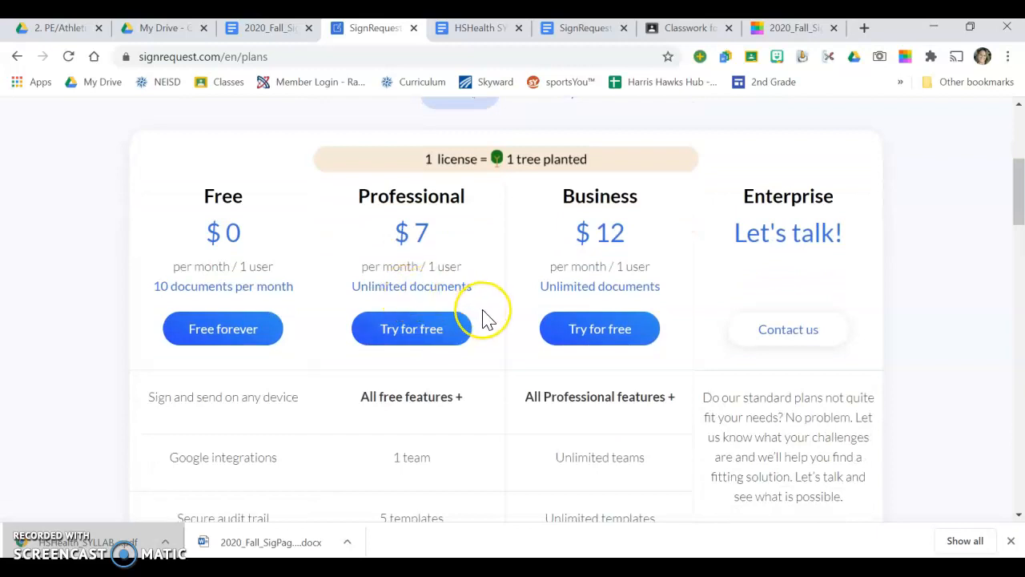
scroll(486, 320, down, 2)
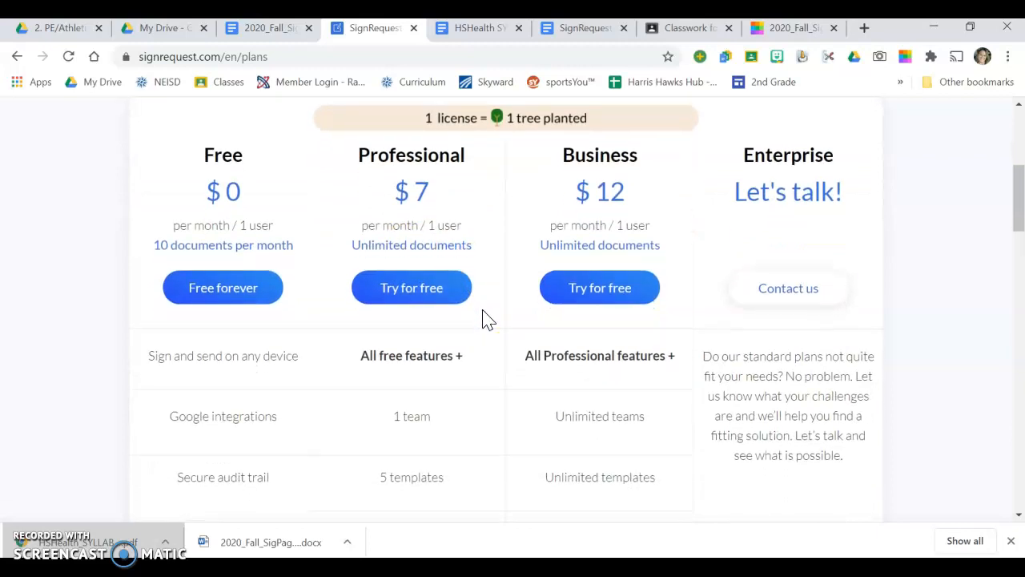
scroll(486, 320, up, 1)
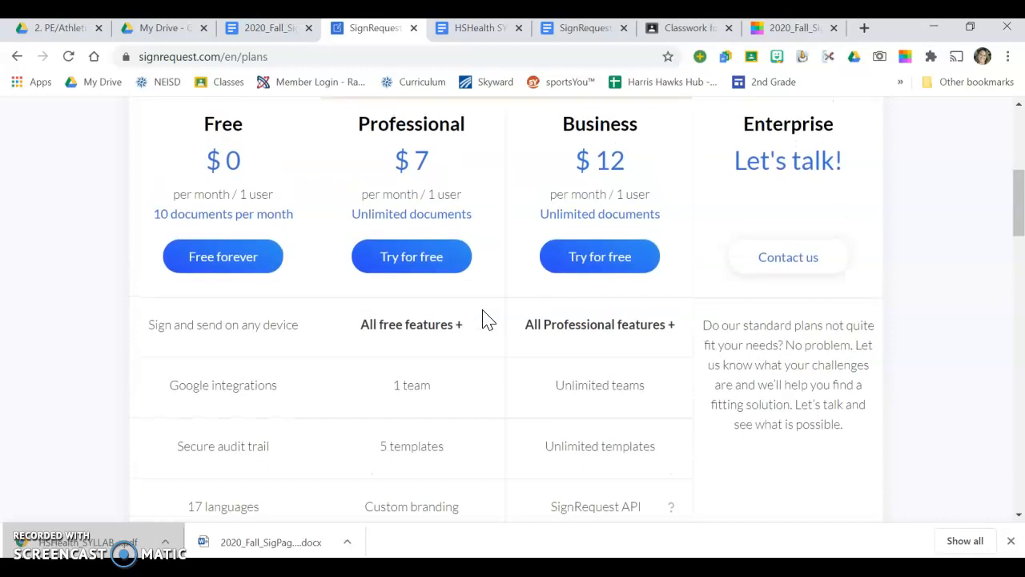
scroll(487, 319, up, 2)
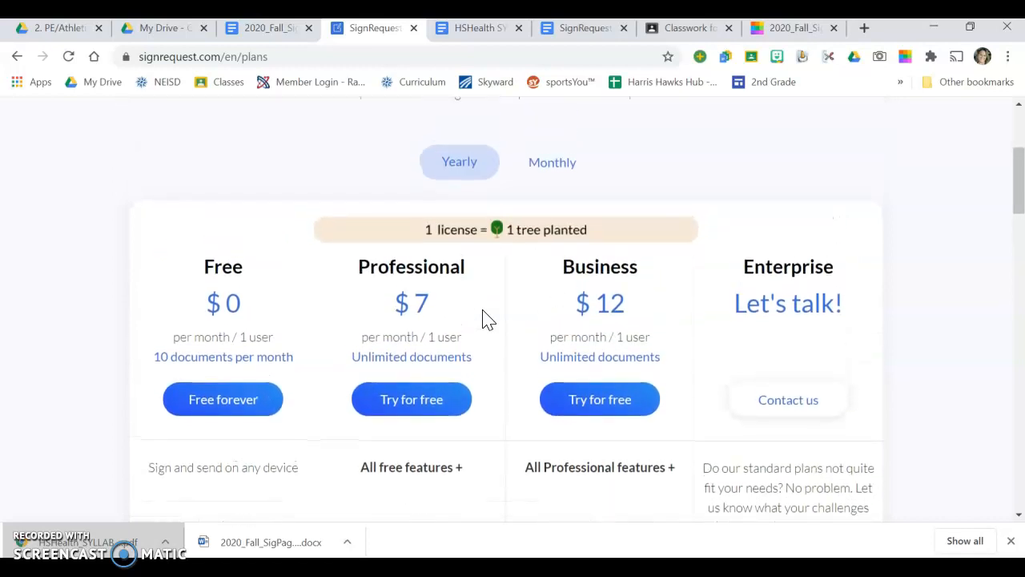
scroll(486, 320, down, 1)
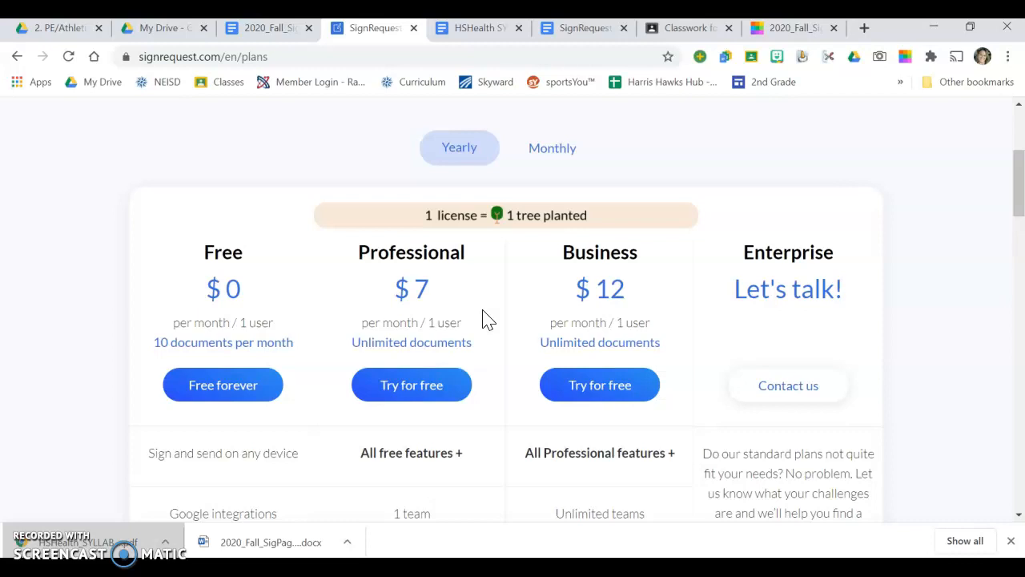
scroll(486, 319, down, 3)
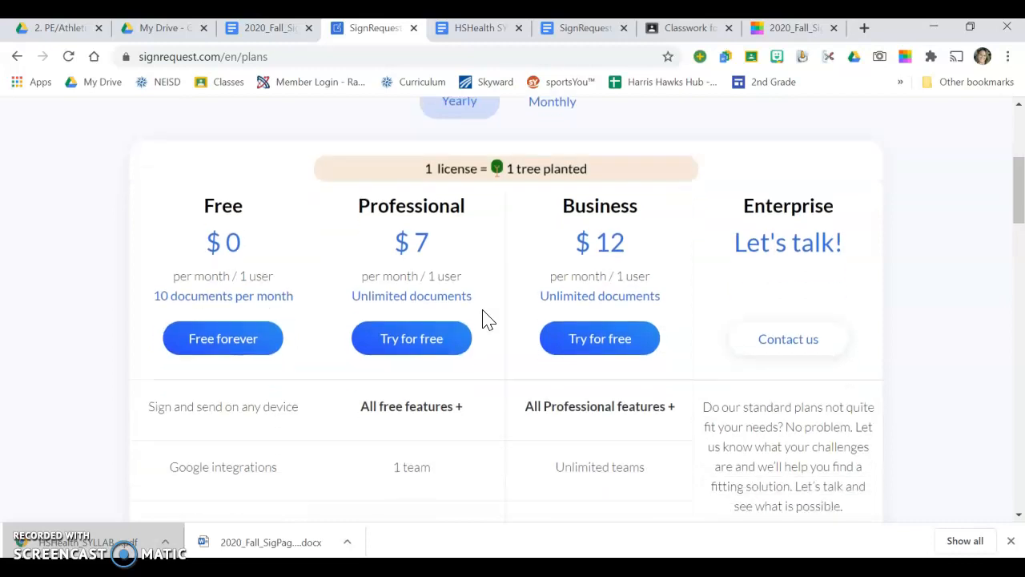
scroll(486, 320, up, 3)
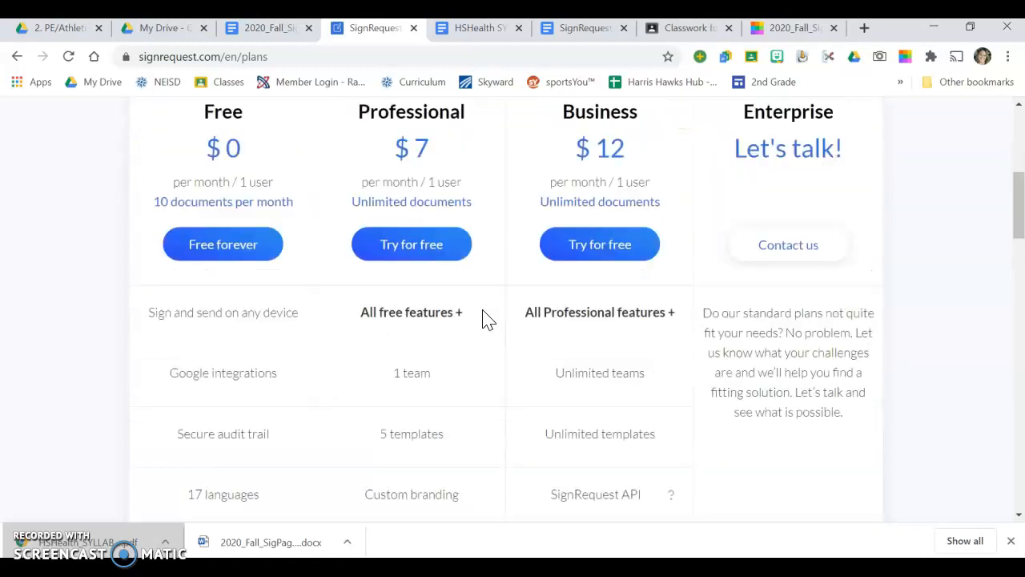
scroll(500, 294, up, 1)
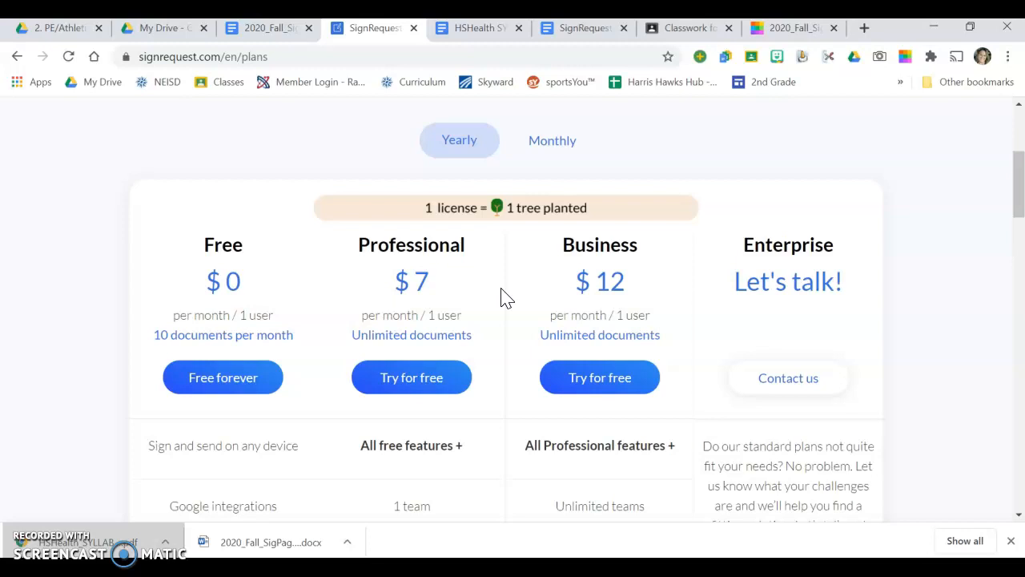
scroll(502, 291, up, 1)
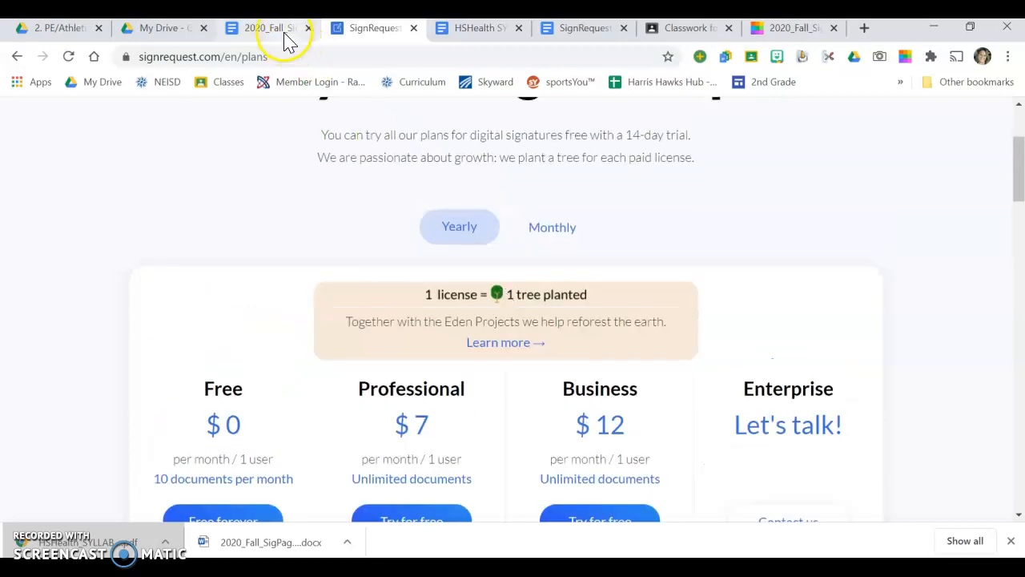
Return to the 2020_Fall_SigPage-converted (2) document and close its Create SignRequest dialog.
click(284, 33)
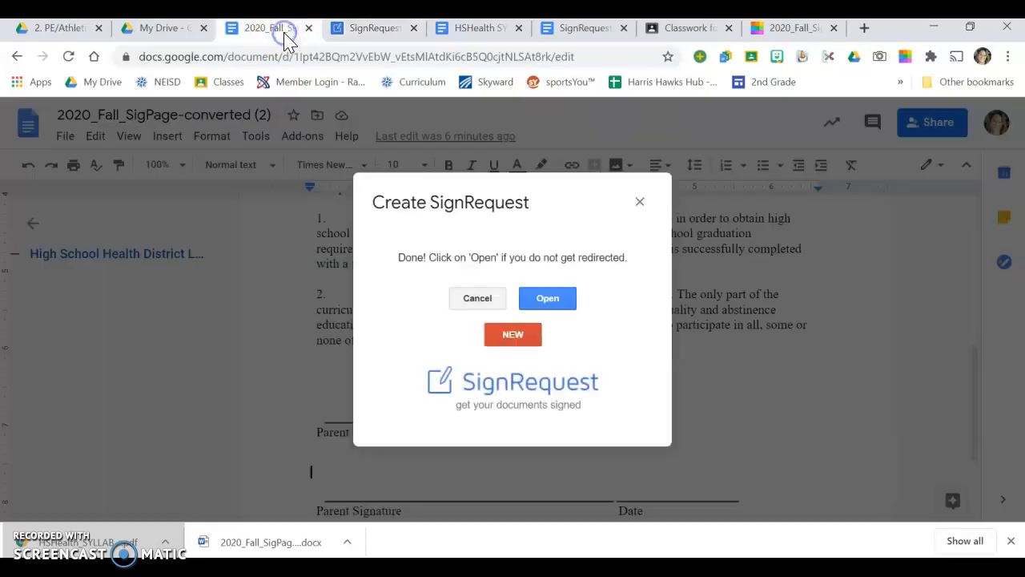
click(637, 203)
scroll(639, 304, up, 1)
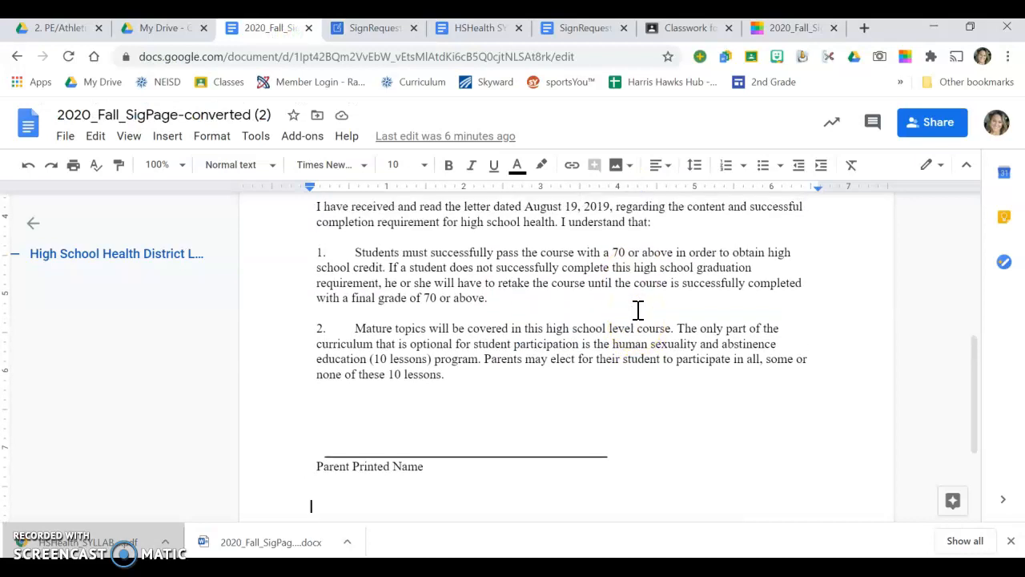